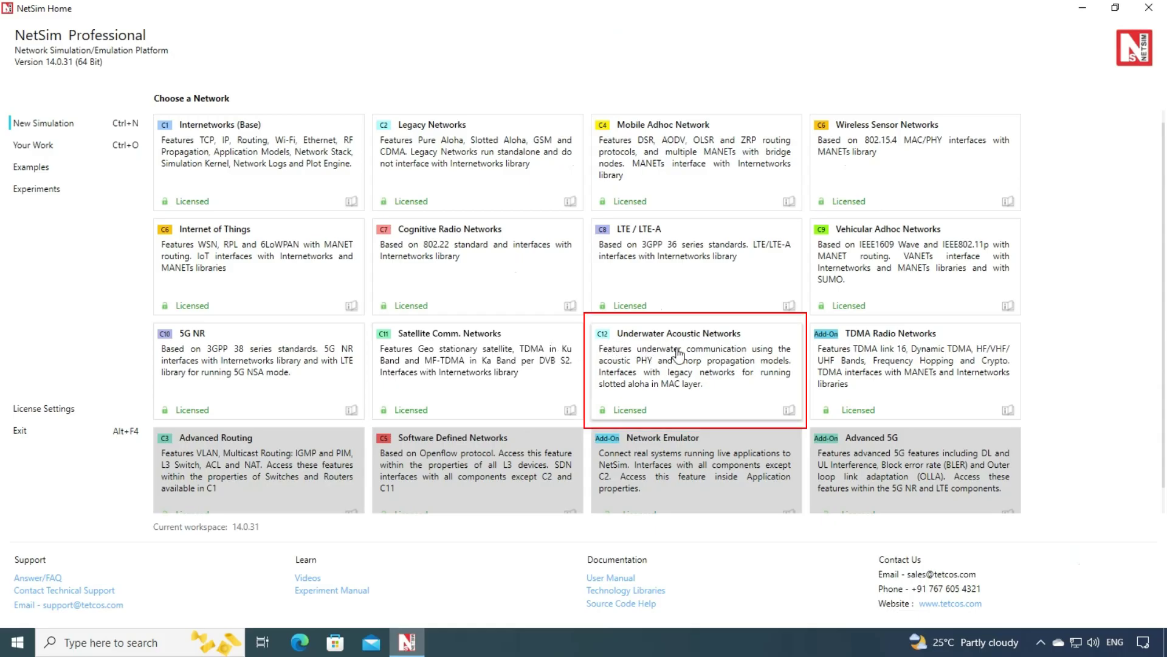
- Start a new Underwater Acoustic Networks scenario and set the grid width and length to 5000 m
{"action": "left_click", "coordinate": [679, 355]}
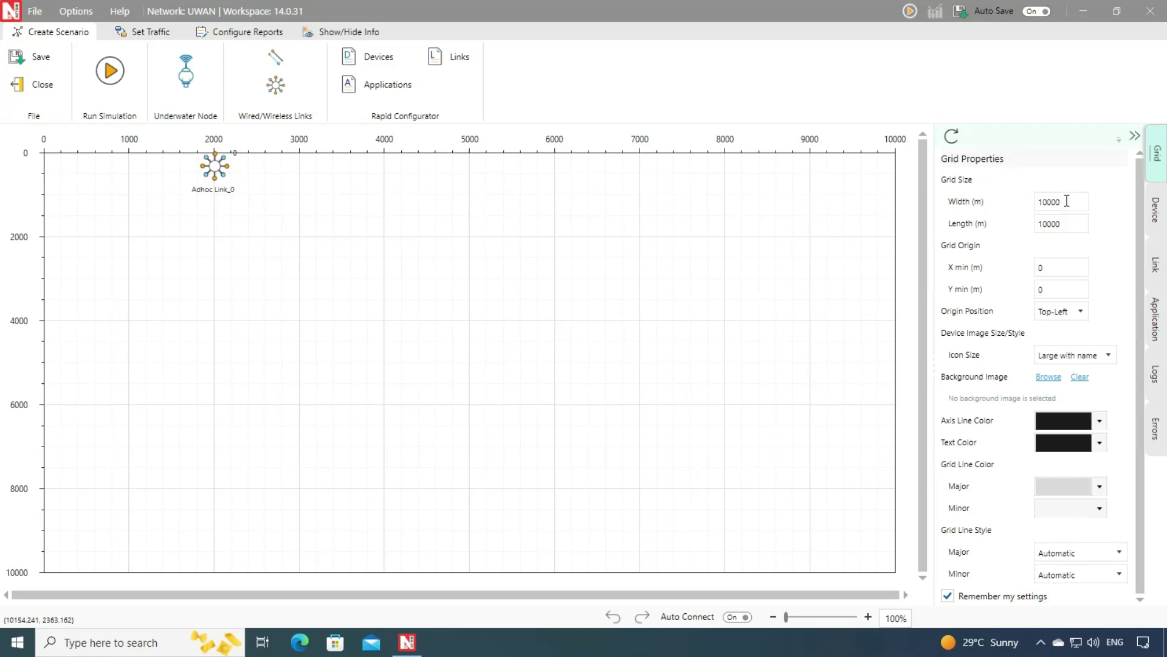
{"action": "left_click_drag", "start_coordinate": [1067, 201], "coordinate": [1014, 201]}
{"action": "type", "text": "5000"}
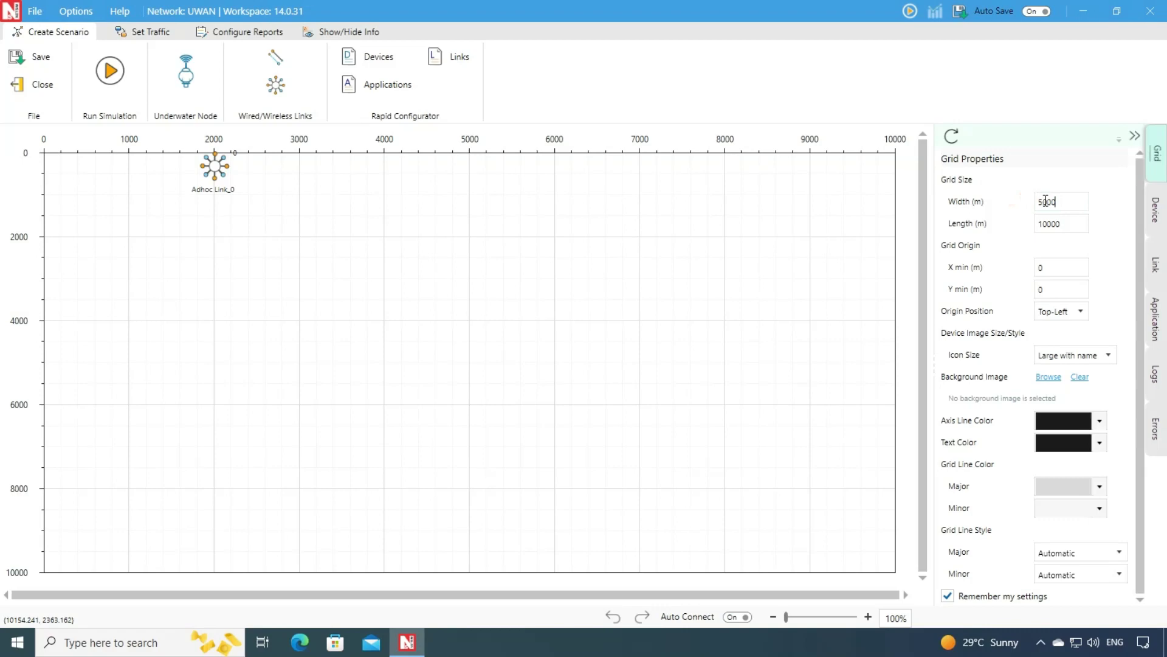
{"action": "left_click_drag", "start_coordinate": [1071, 224], "coordinate": [1029, 223]}
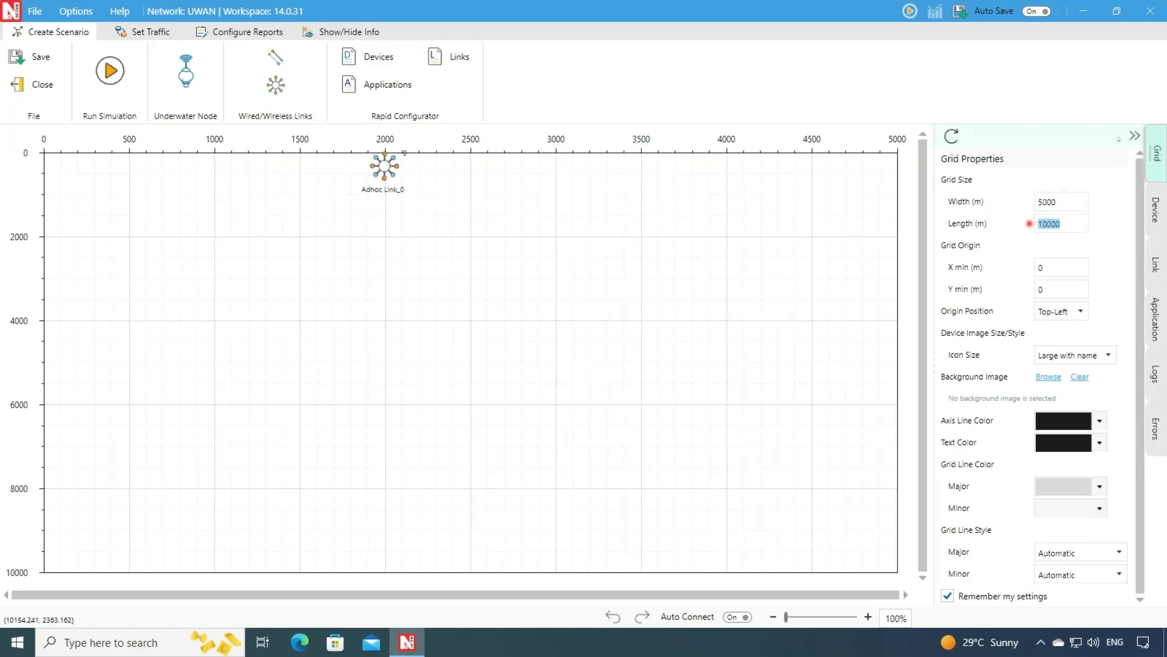
{"action": "type", "text": "5000"}
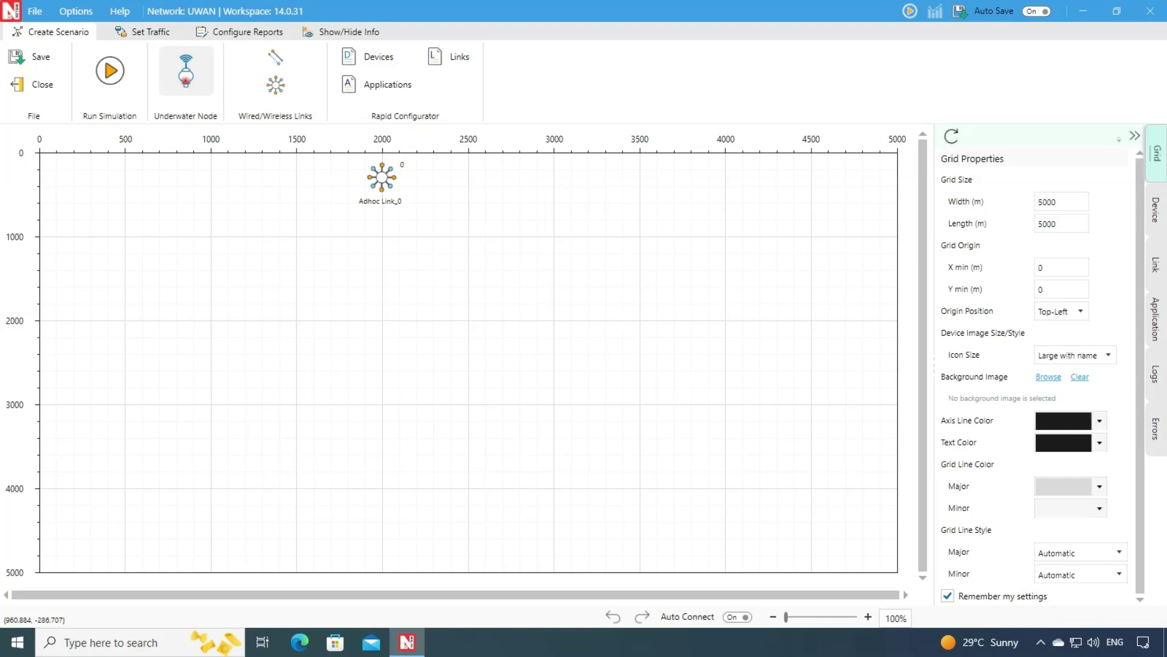
- Place Underwater_Device_1 and Underwater_Device_2 on the grid, both joined to Link_1
{"action": "left_click", "coordinate": [186, 76]}
{"action": "left_click", "coordinate": [338, 378]}
{"action": "left_click", "coordinate": [443, 386]}
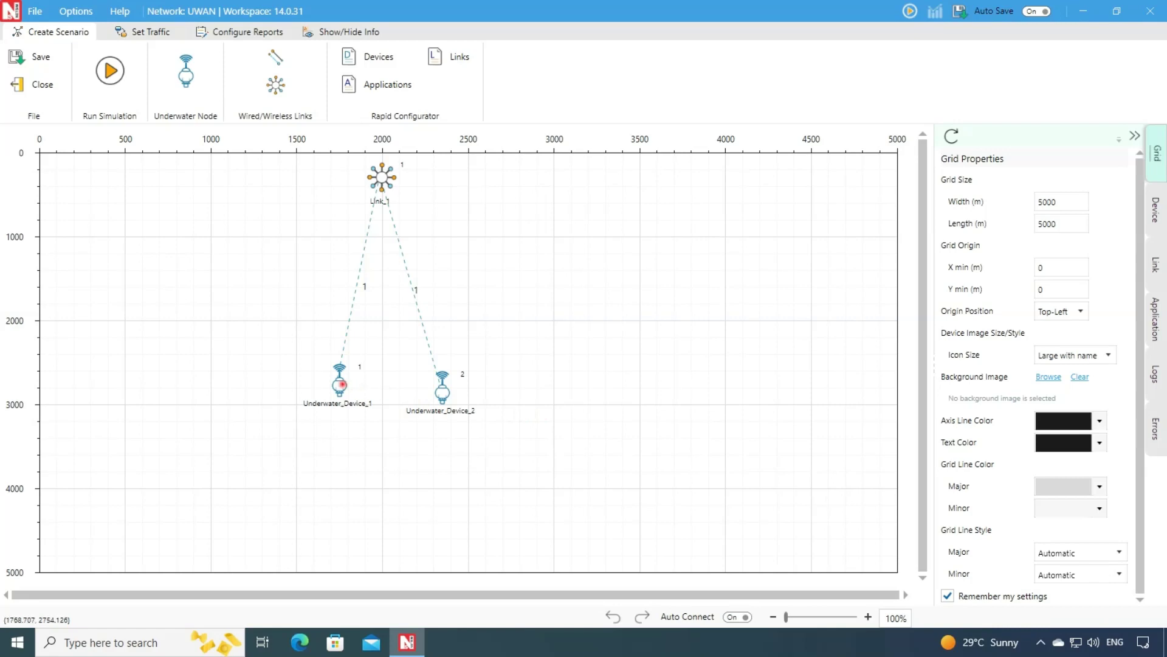
- Position Underwater_Device_1 at X 1000, Y 2000
{"action": "left_click", "coordinate": [340, 384]}
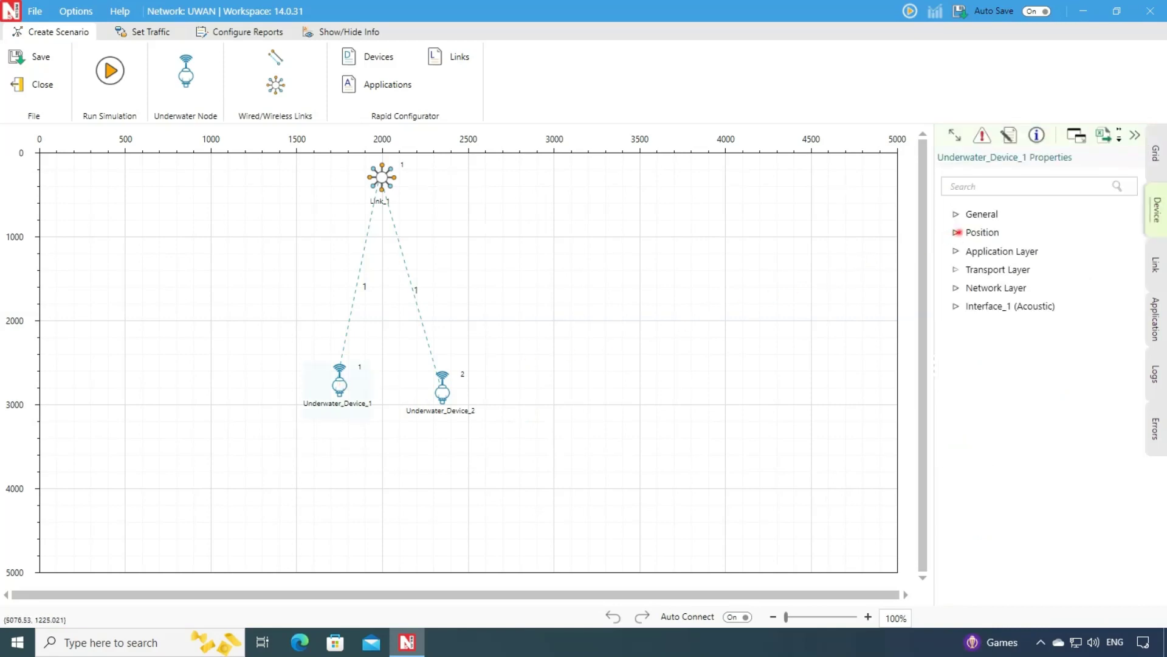
{"action": "left_click", "coordinate": [955, 233]}
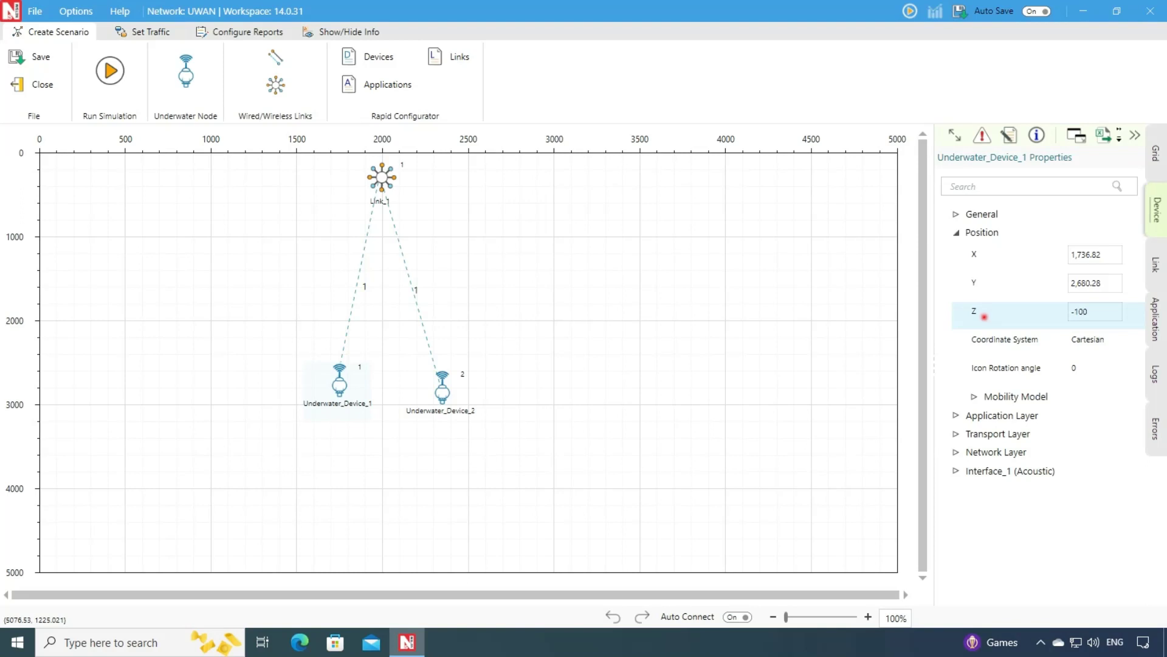
{"action": "left_click", "coordinate": [1107, 250]}
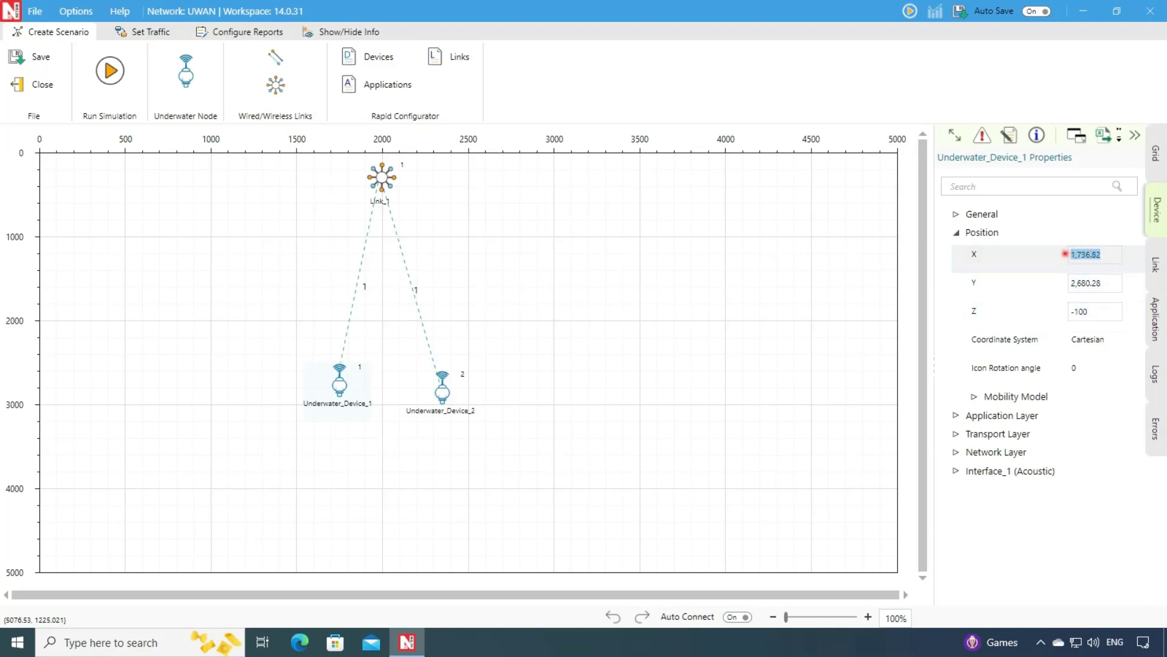
{"action": "type", "text": "1000"}
{"action": "left_click", "coordinate": [1116, 284]}
{"action": "left_click_drag", "start_coordinate": [1115, 284], "coordinate": [1058, 286]}
{"action": "type", "text": "2000"}
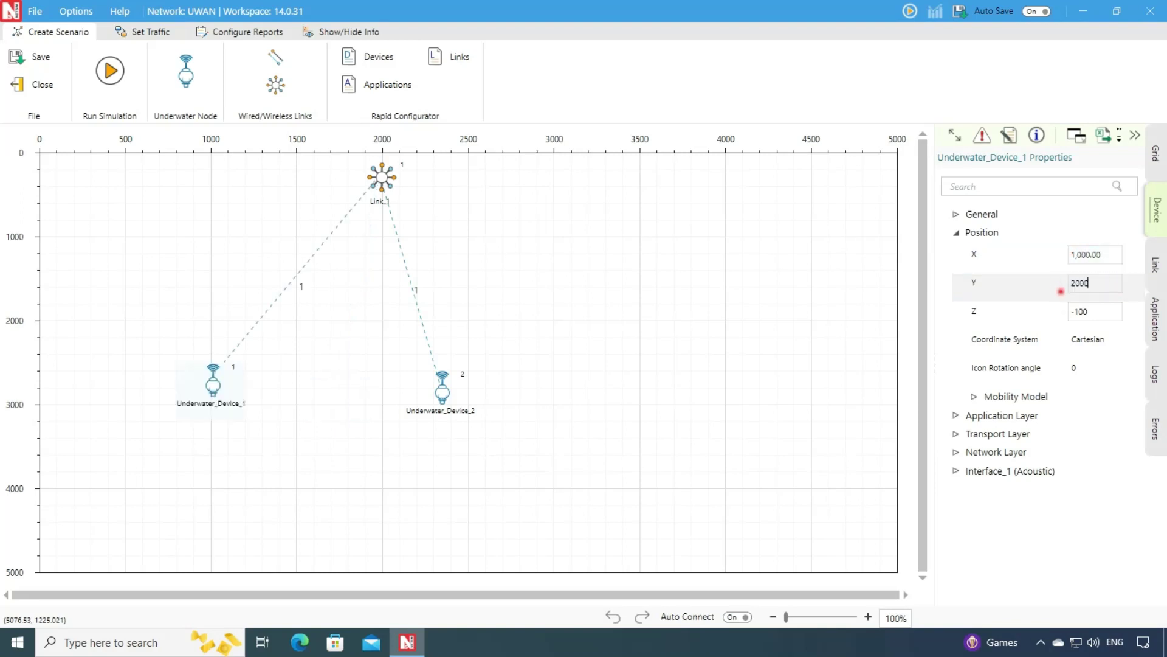
{"action": "key", "text": "Tab"}
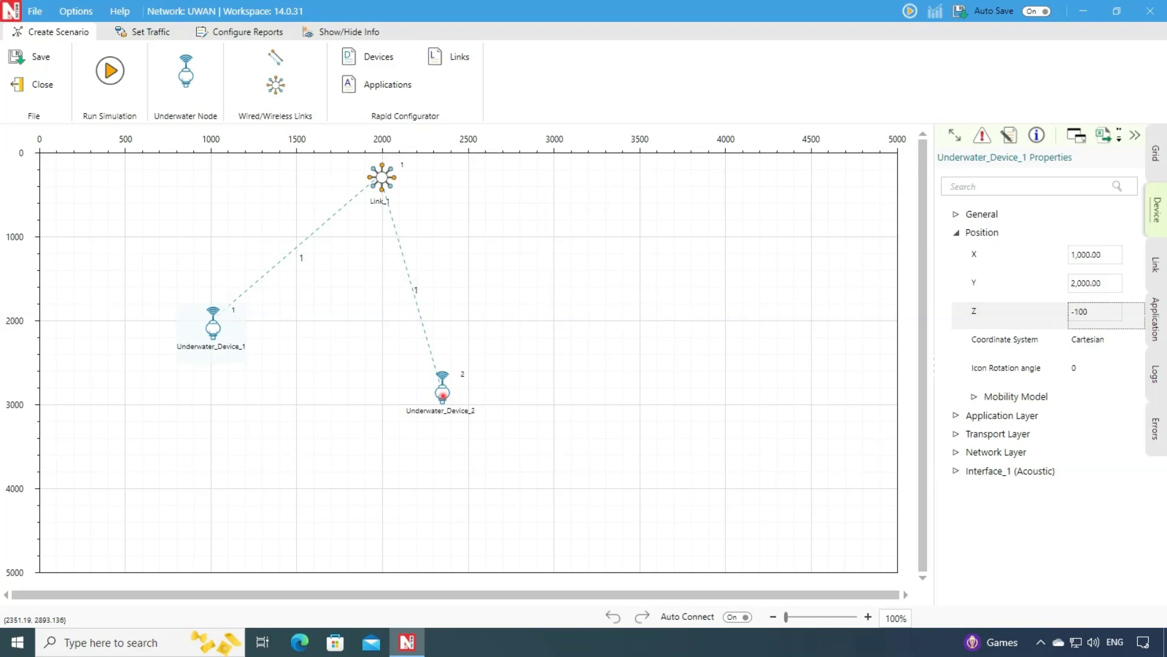
- Position Underwater_Device_2 at X 3000, Y 2000
{"action": "left_click", "coordinate": [442, 394]}
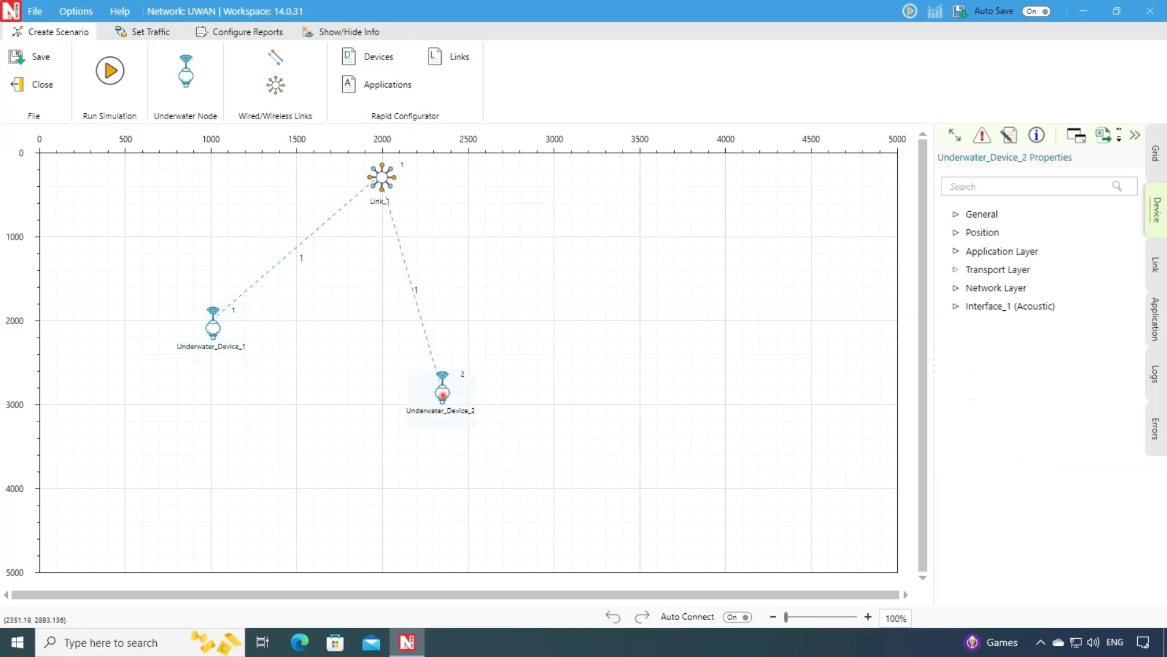
{"action": "left_click", "coordinate": [956, 233]}
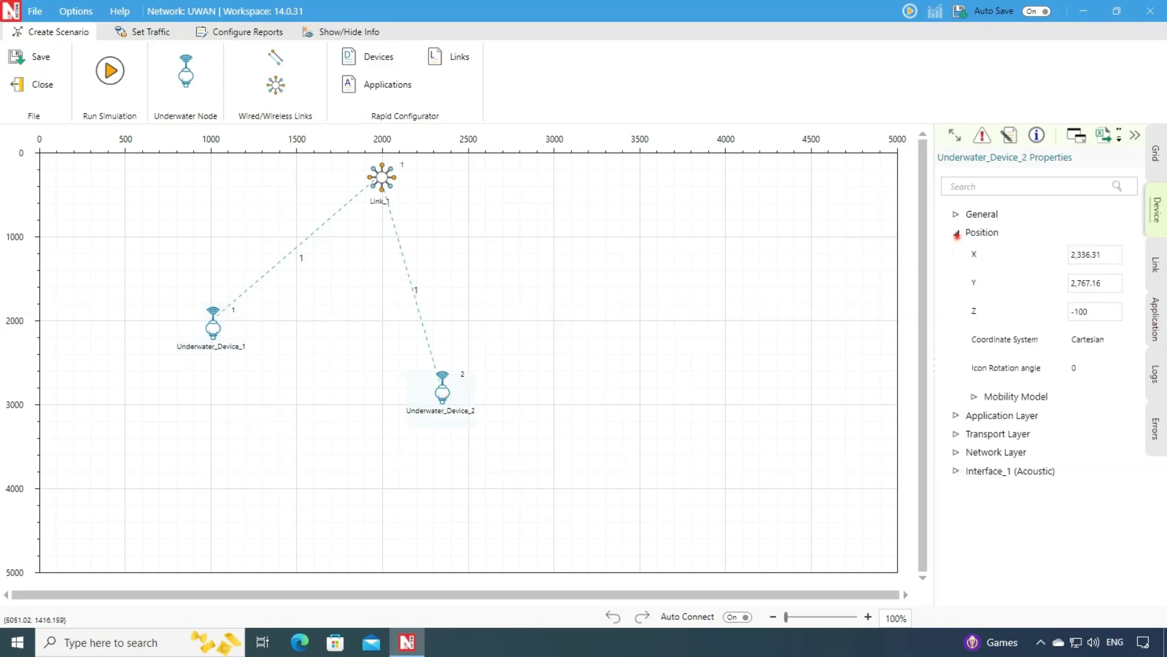
{"action": "left_click_drag", "start_coordinate": [1101, 255], "coordinate": [1064, 254]}
{"action": "type", "text": "3000"}
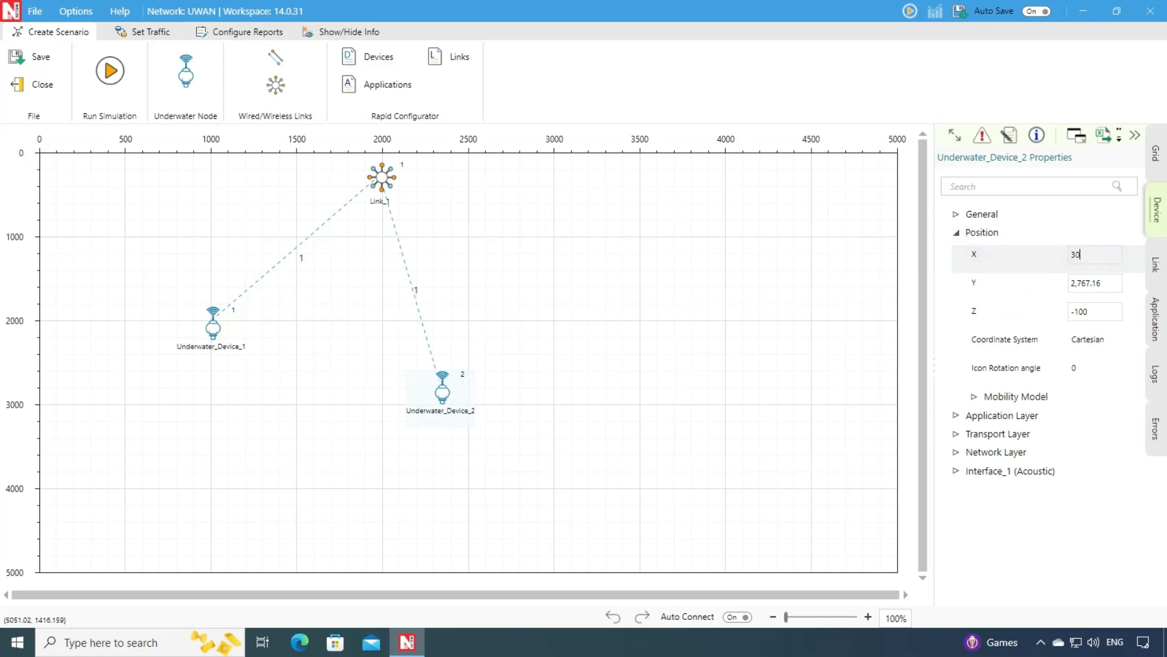
{"action": "left_click", "coordinate": [1098, 281]}
{"action": "left_click_drag", "start_coordinate": [1098, 281], "coordinate": [1047, 282]}
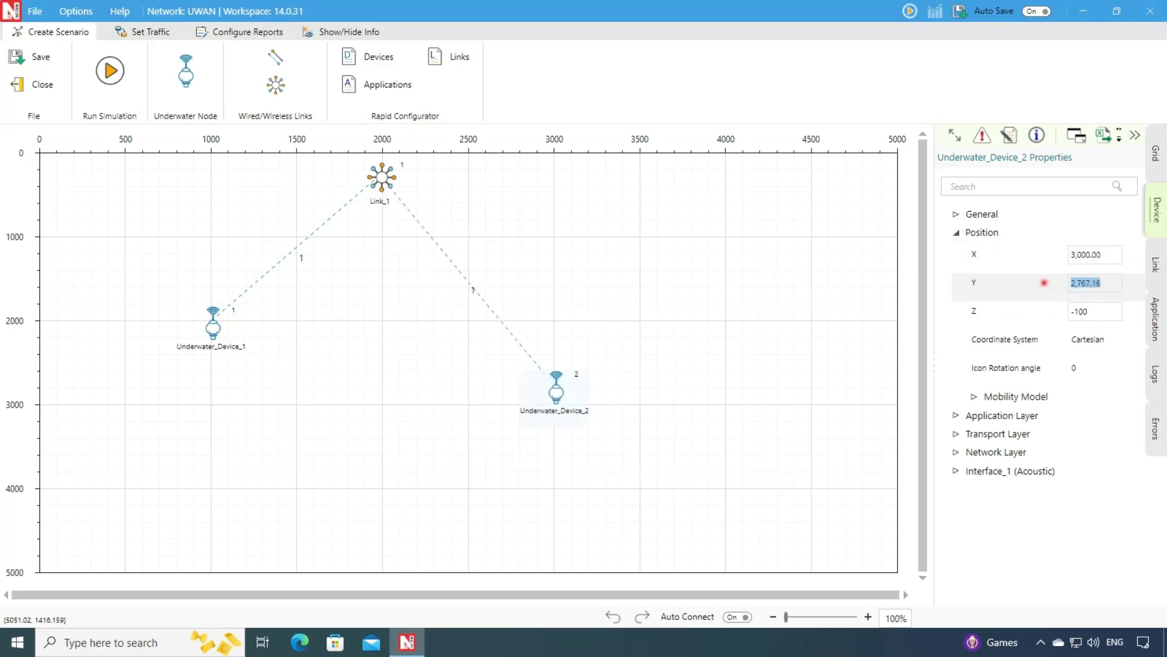
{"action": "type", "text": "2000"}
{"action": "key", "text": "Tab"}
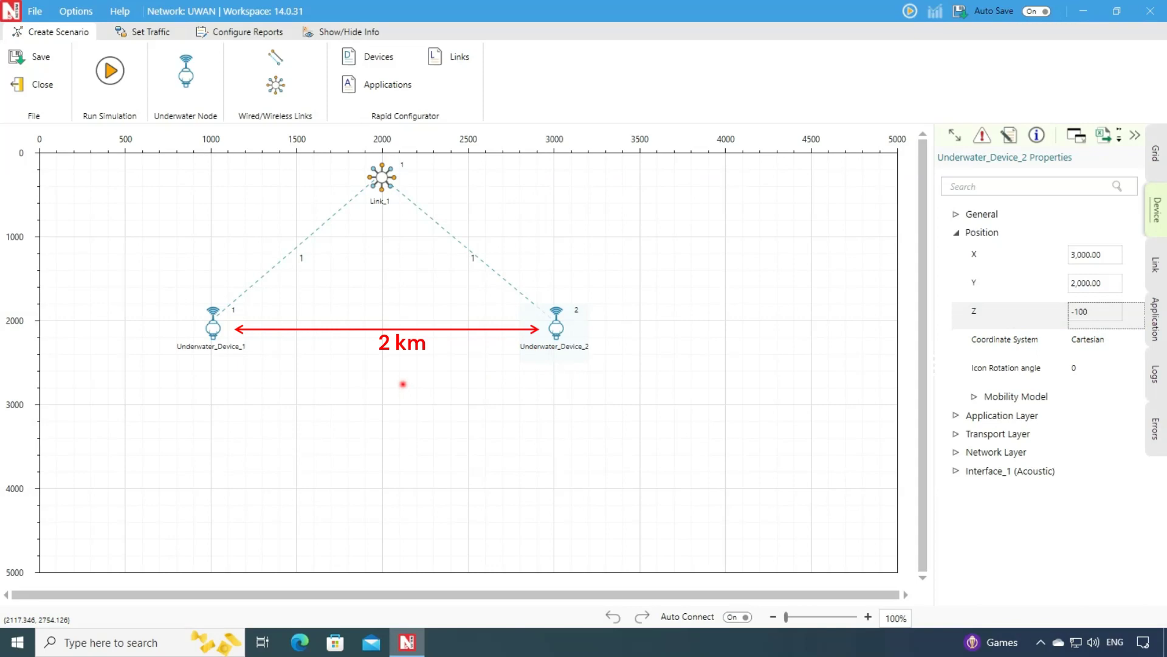
- Expand Underwater_Device_2's acoustic physical layer and review Source Level, Antenna Gain and FEC settings
{"action": "left_click", "coordinate": [957, 472]}
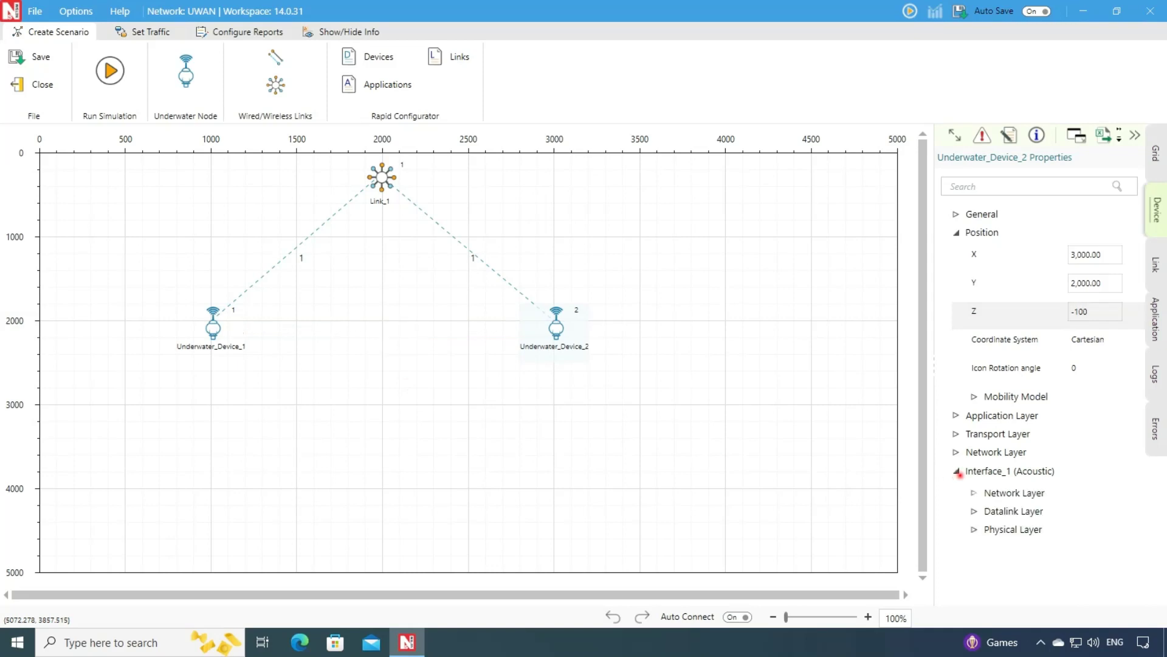
{"action": "left_click", "coordinate": [975, 530]}
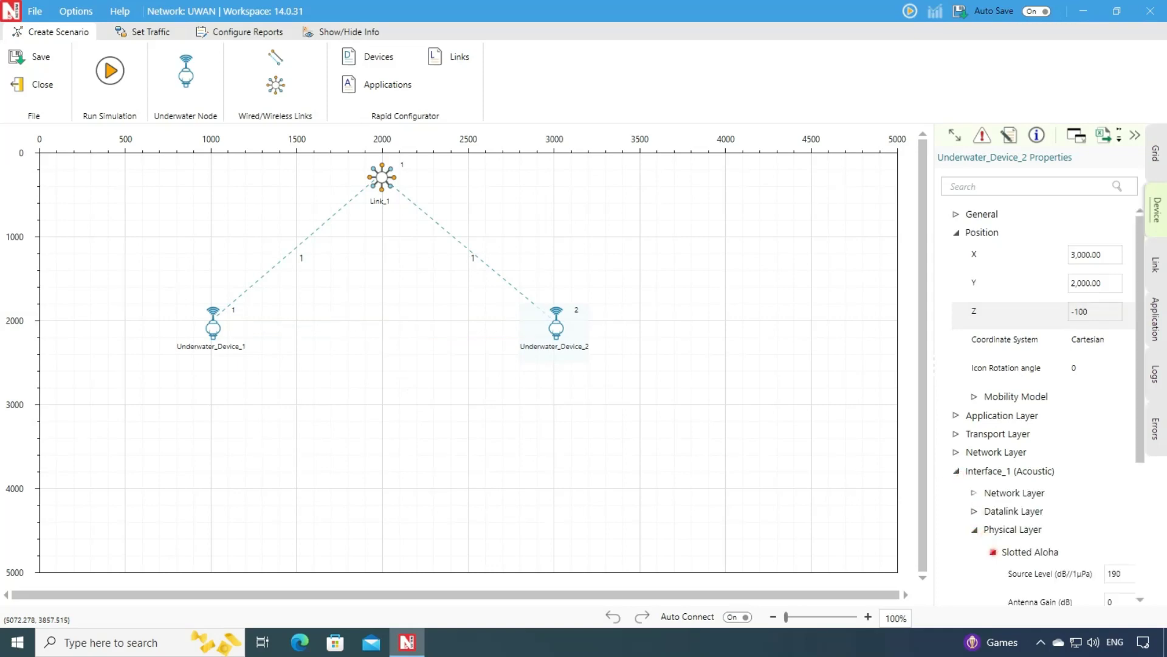
{"action": "scroll", "coordinate": [1033, 395], "scroll_direction": "down", "scroll_amount": 3}
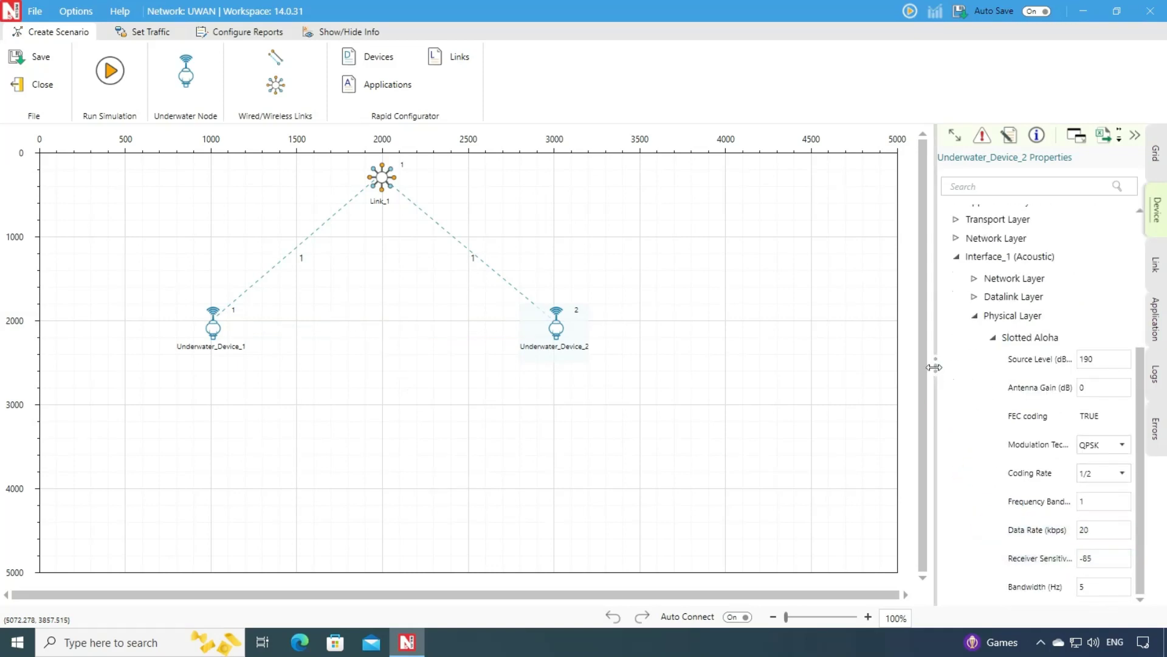
{"action": "left_click_drag", "start_coordinate": [935, 367], "coordinate": [804, 367]}
{"action": "left_click", "coordinate": [977, 392]}
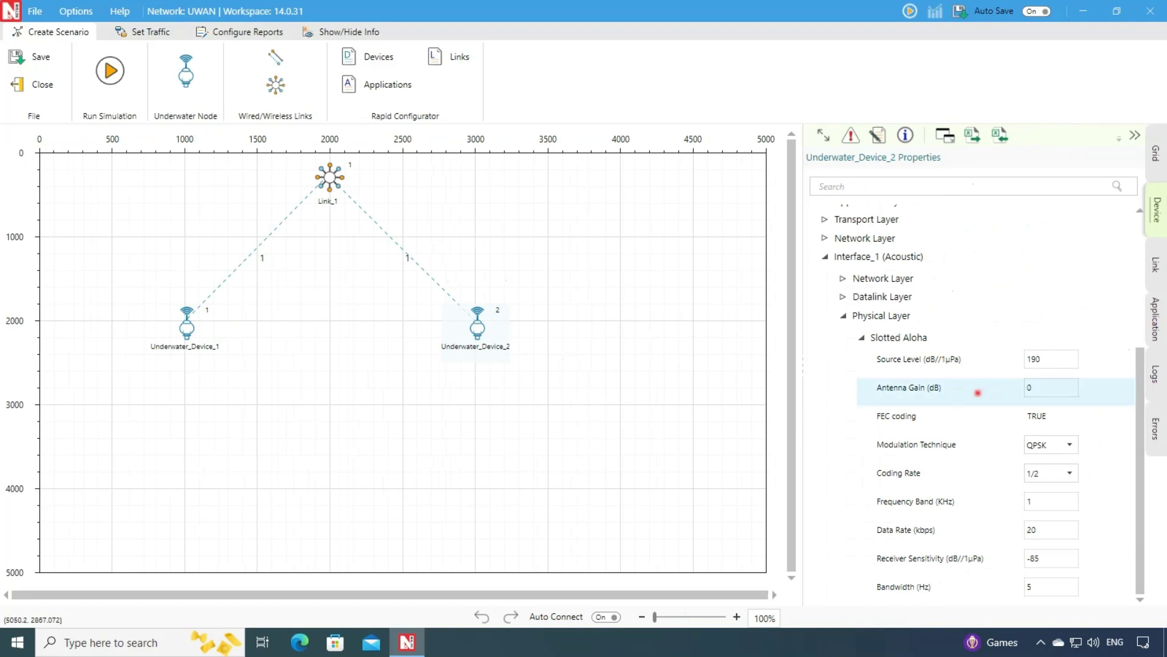
{"action": "left_click", "coordinate": [940, 372]}
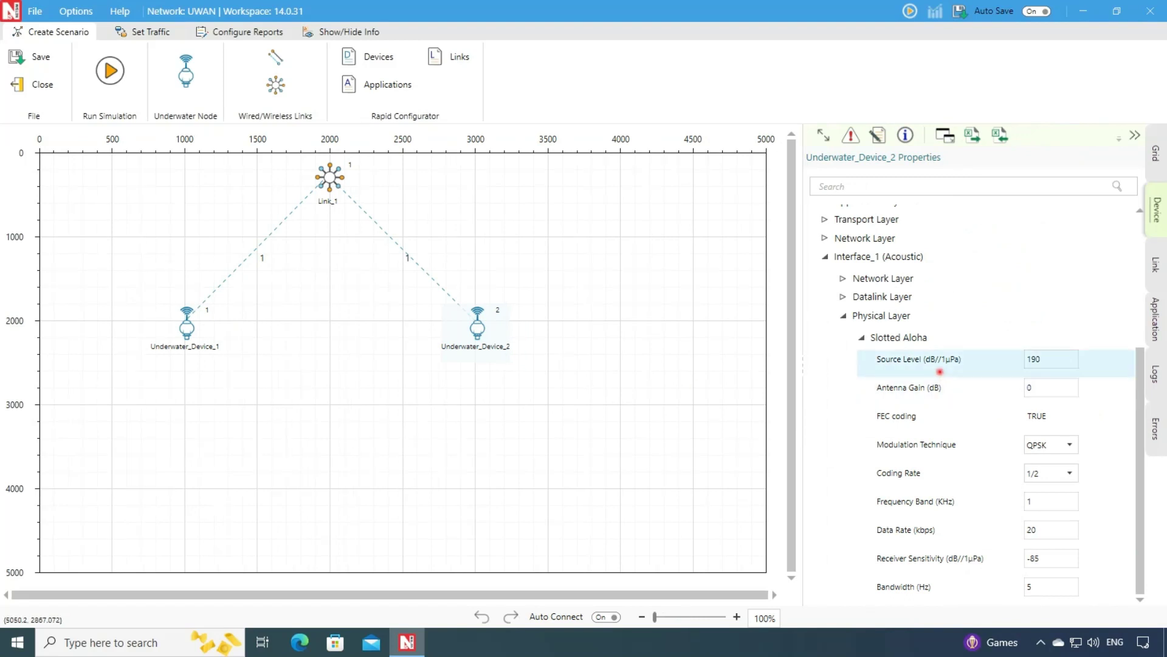
{"action": "left_click", "coordinate": [937, 397]}
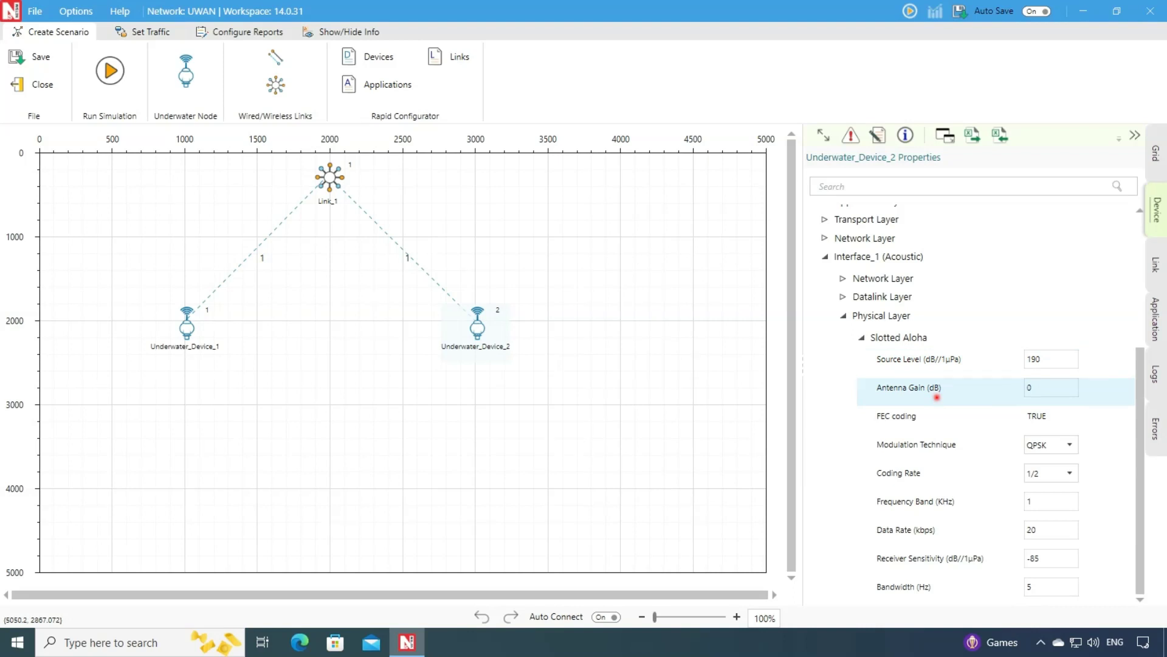
{"action": "left_click", "coordinate": [934, 420]}
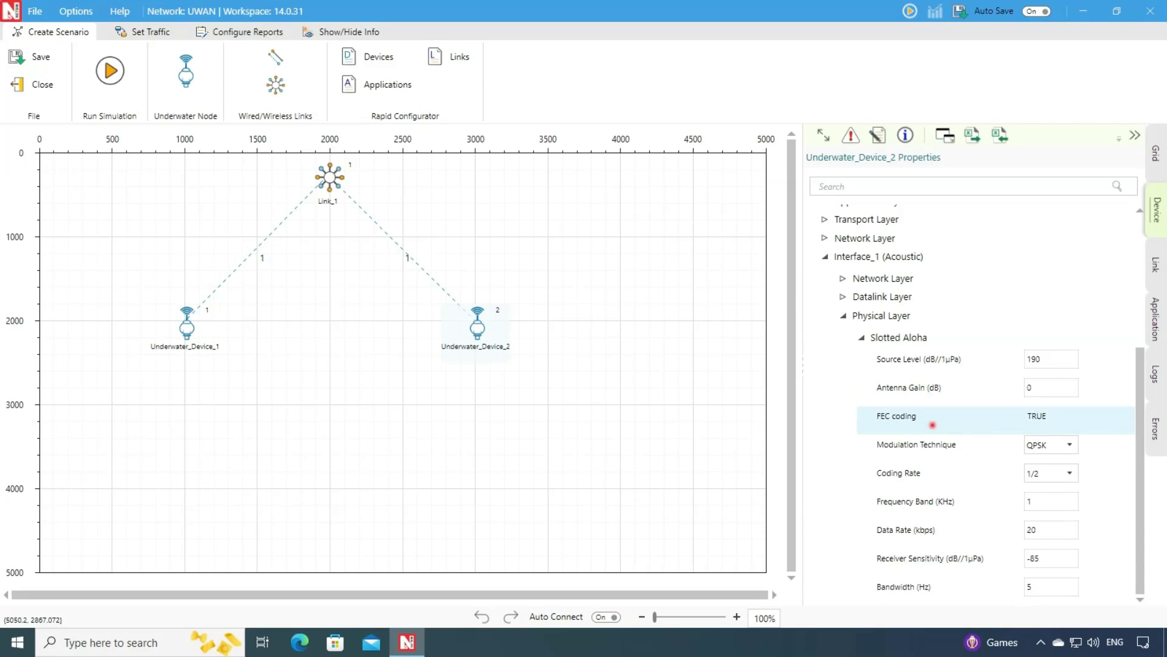
- Keep QPSK as the modulation technique and 1/2 as the coding rate
{"action": "left_click", "coordinate": [931, 451]}
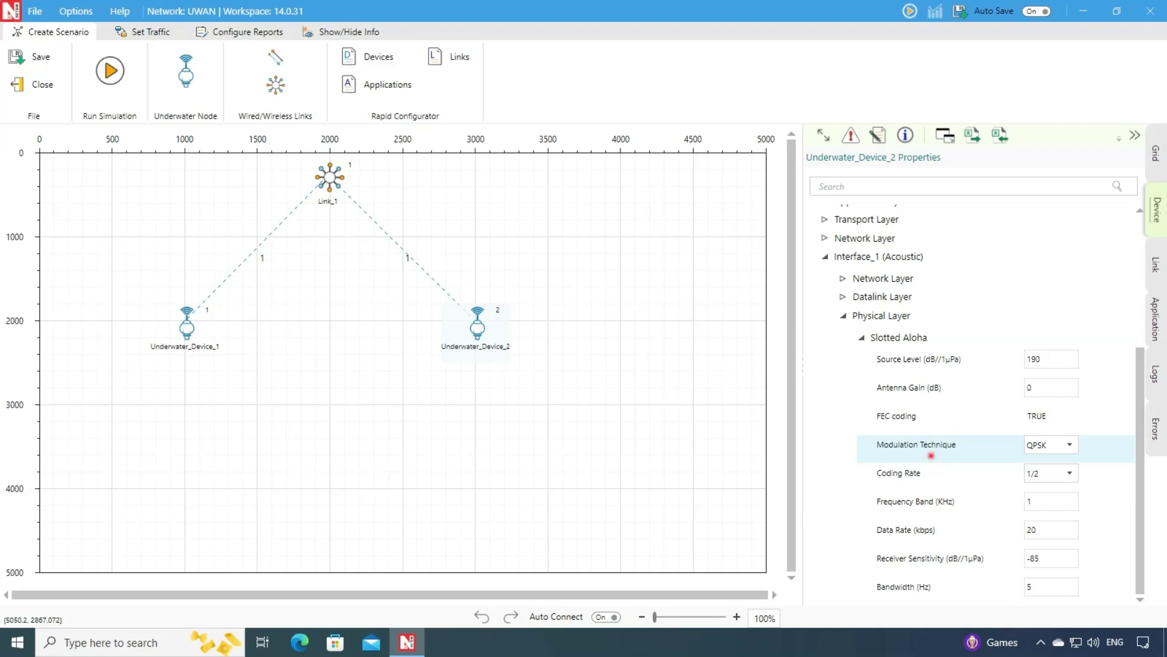
{"action": "left_click", "coordinate": [1069, 445]}
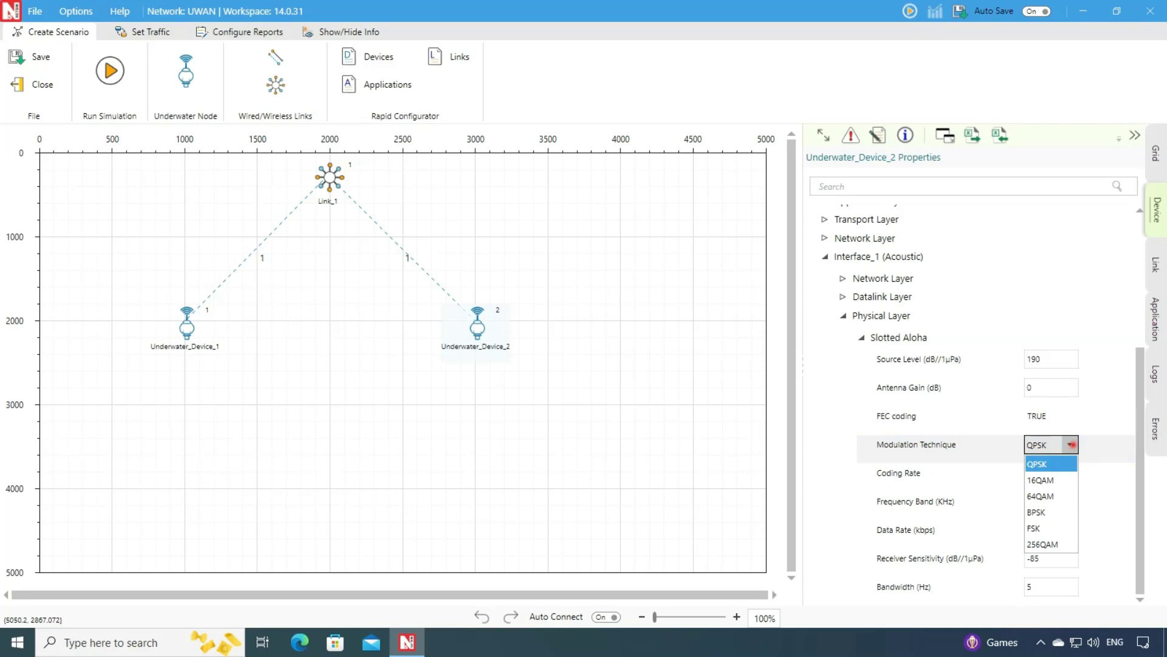
{"action": "left_click", "coordinate": [1071, 444]}
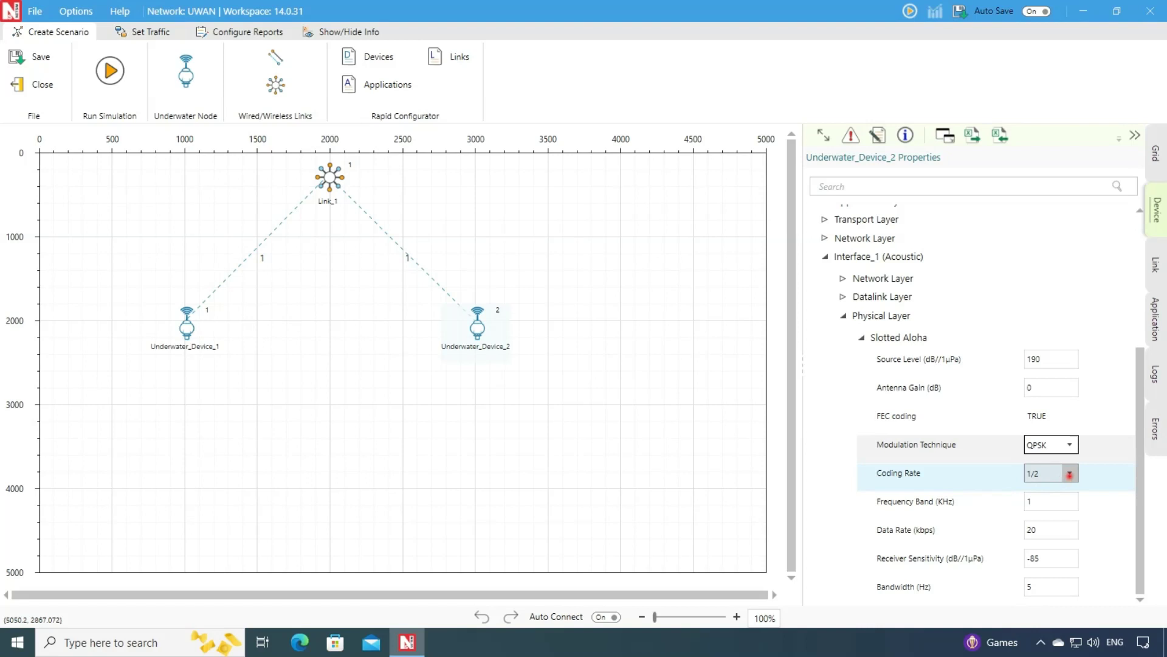
{"action": "left_click", "coordinate": [1070, 473]}
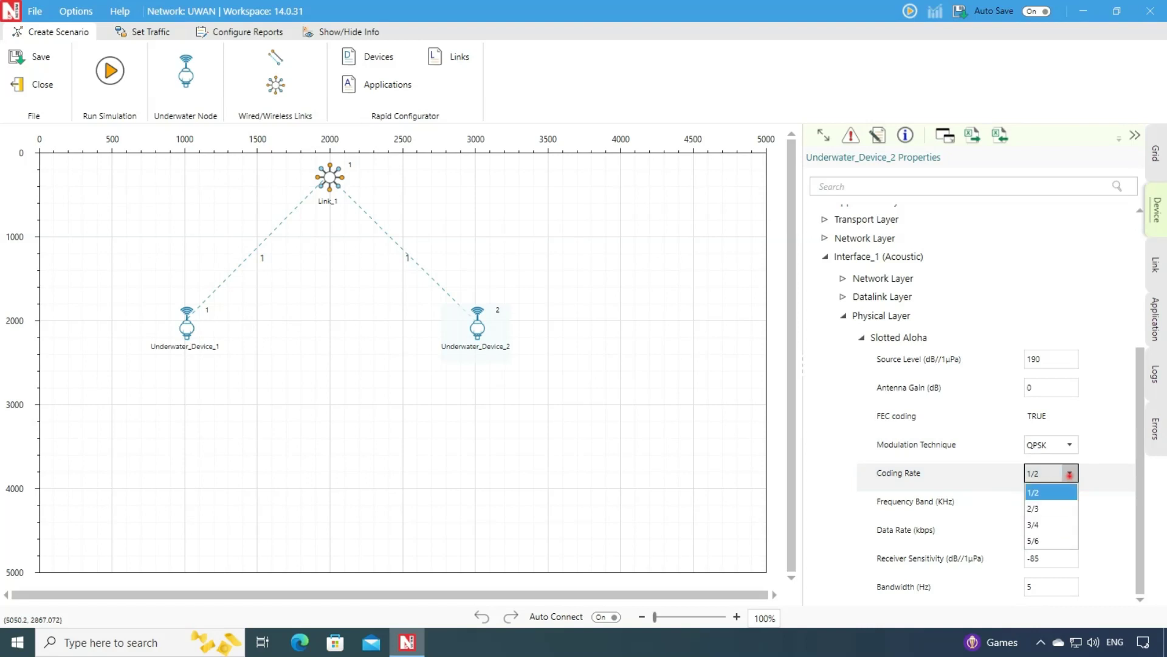
{"action": "left_click", "coordinate": [1069, 474]}
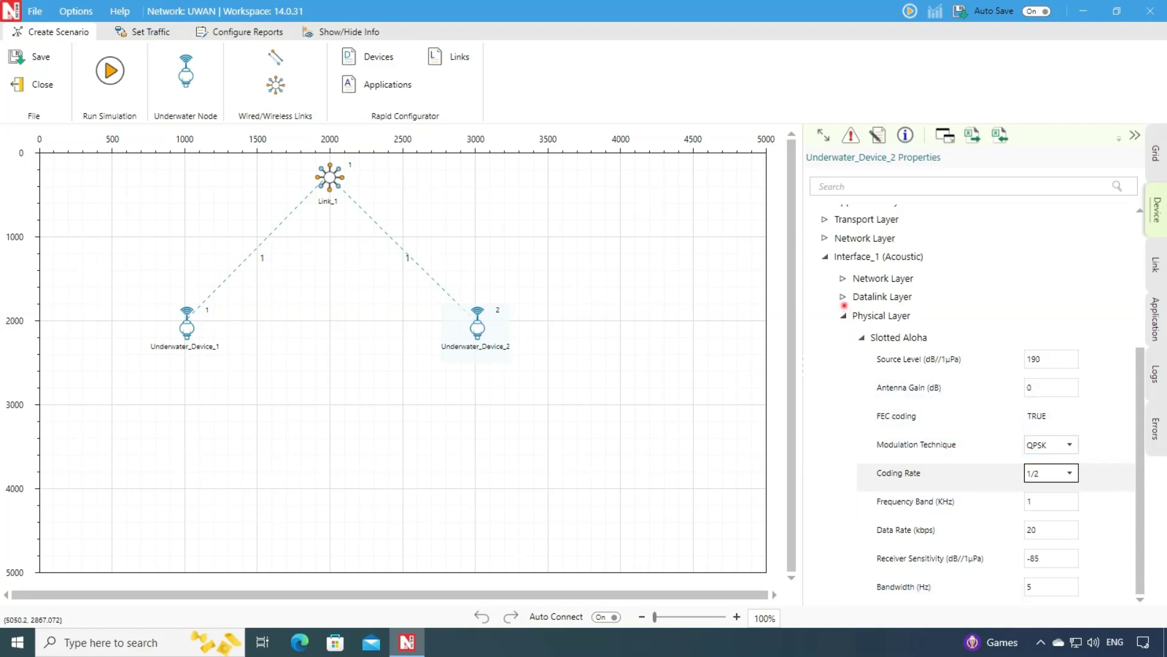
- Change the Datalink Layer's Slotted Aloha Slot Length from 16800 to 750000 µs
{"action": "left_click", "coordinate": [844, 298]}
{"action": "left_click", "coordinate": [861, 319]}
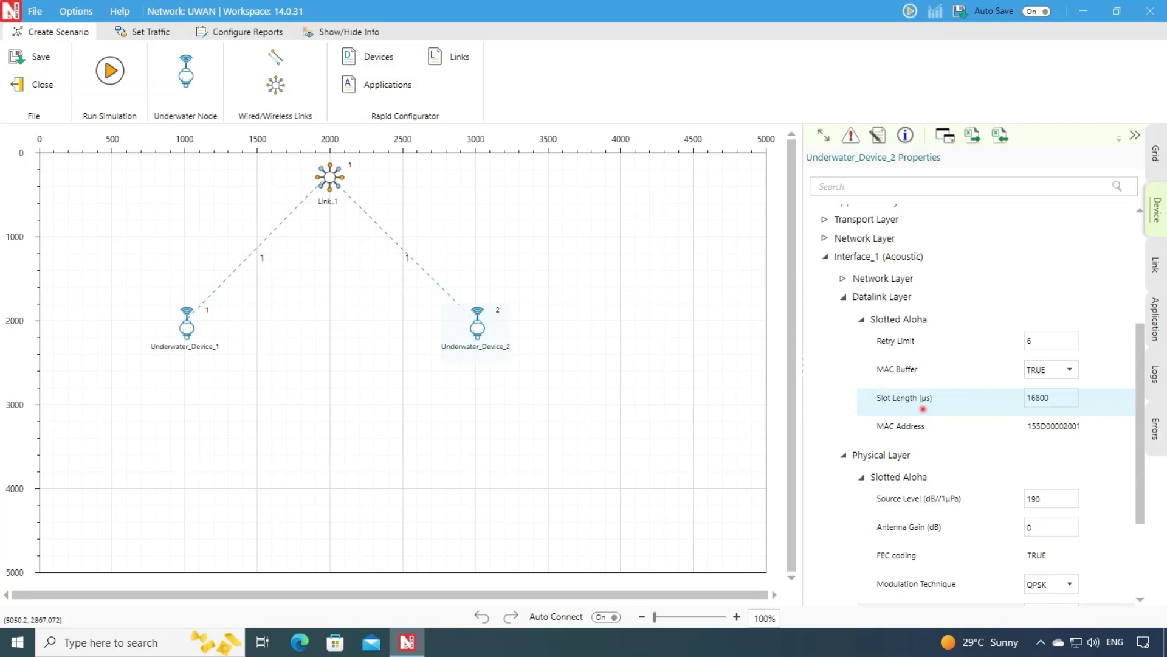
{"action": "left_click_drag", "start_coordinate": [1053, 398], "coordinate": [1022, 397]}
{"action": "type", "text": "750000"}
{"action": "key", "text": "Tab"}
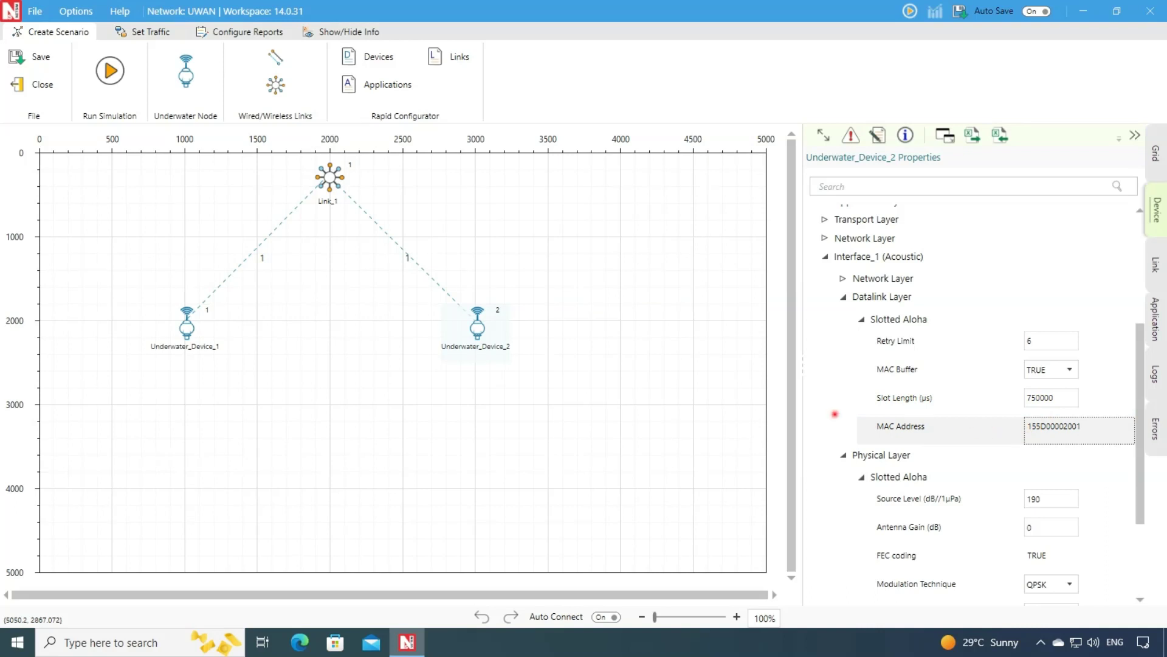
- Show Link_1's link and medium property settings
{"action": "left_click", "coordinate": [330, 181]}
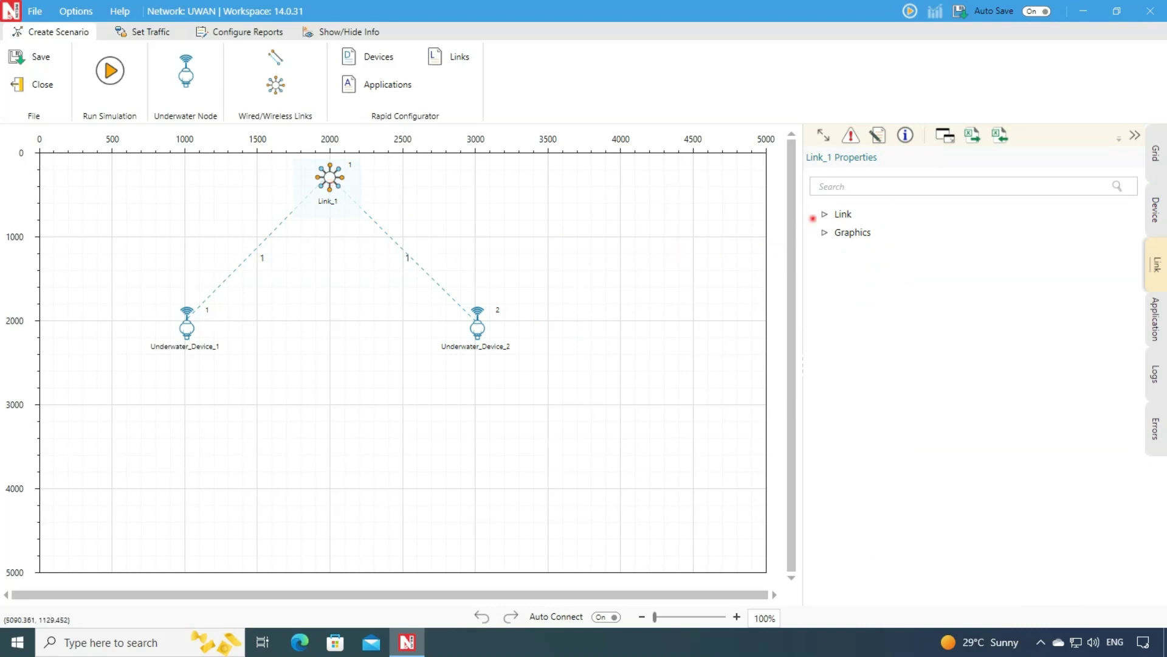
{"action": "left_click", "coordinate": [824, 215]}
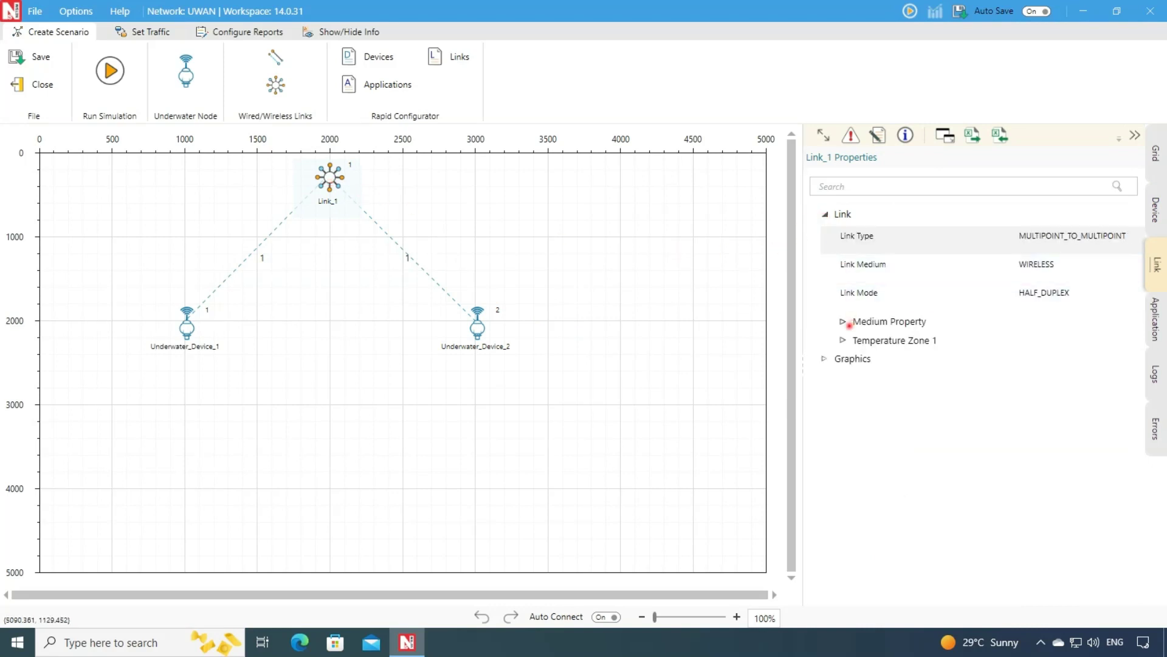
{"action": "left_click", "coordinate": [843, 322]}
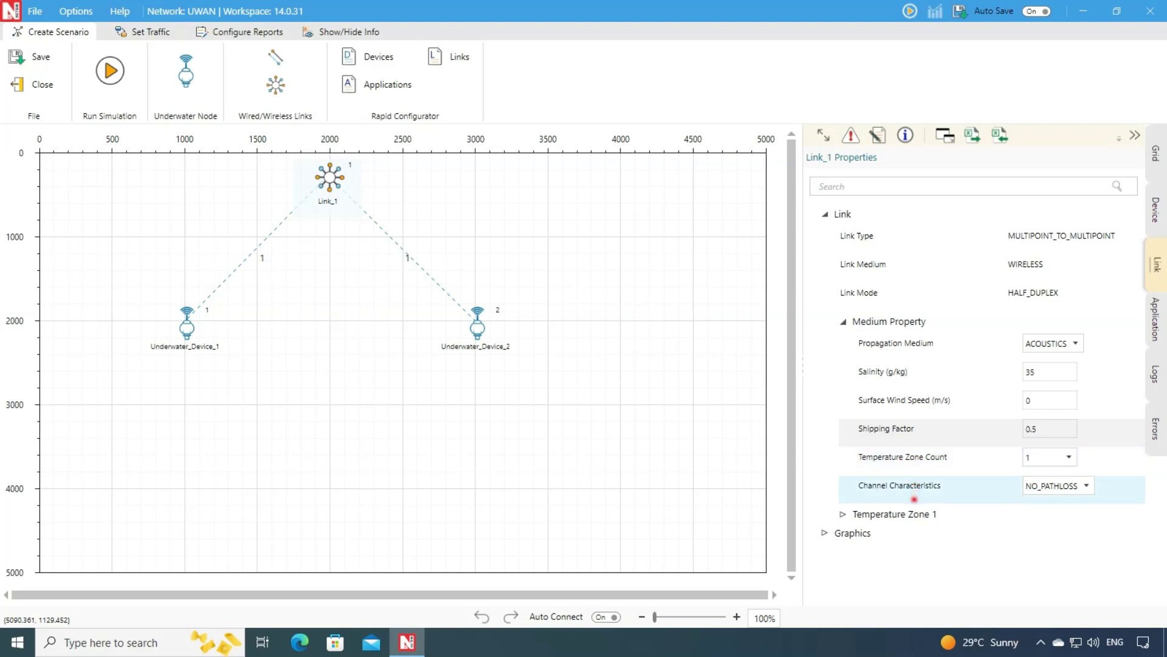
- Try PATHLOSS_ONLY with THORP, revert the channel to NO_PATHLOSS, and expand Temperature Zone 1
{"action": "left_click", "coordinate": [1086, 485]}
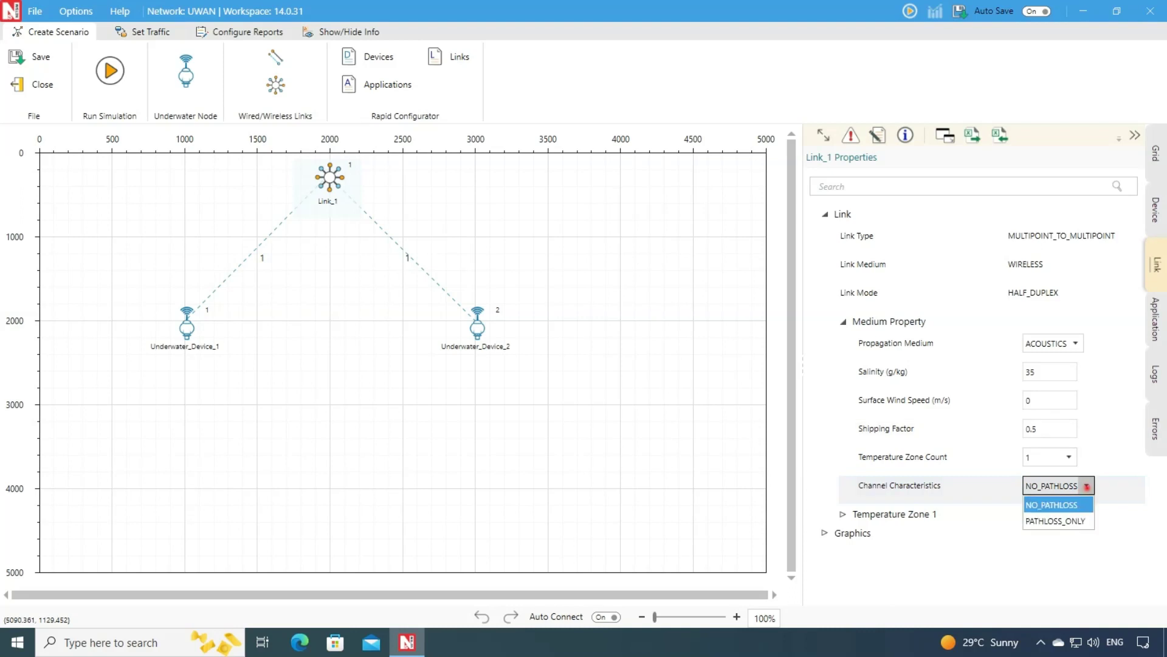
{"action": "left_click", "coordinate": [1070, 520]}
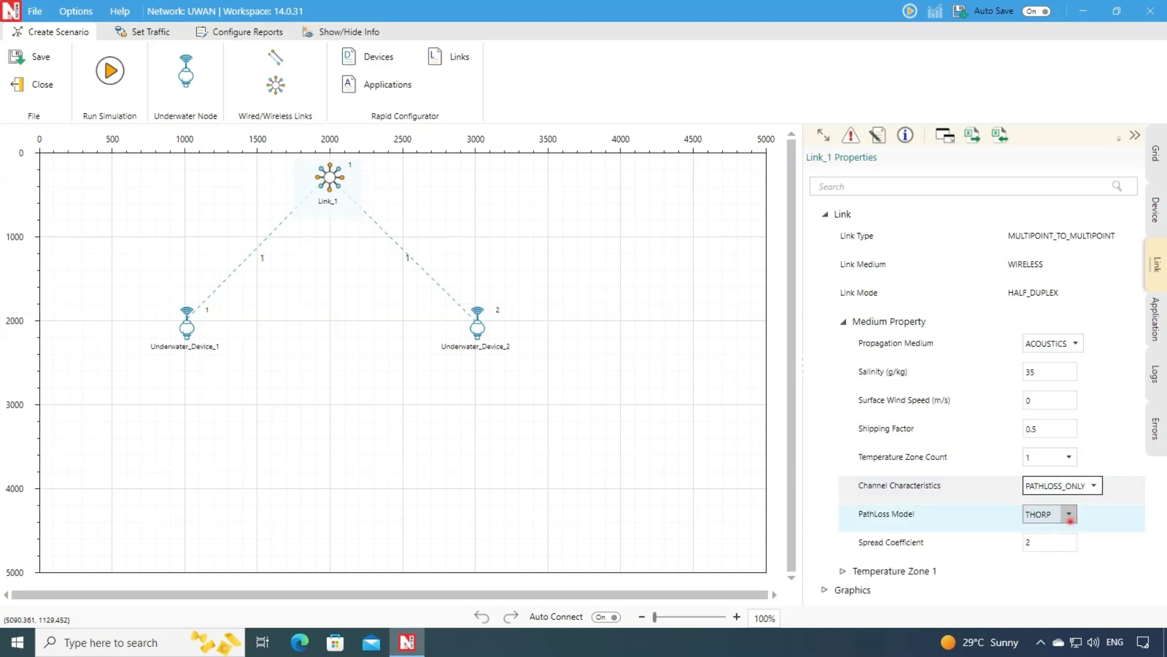
{"action": "left_click", "coordinate": [1069, 517]}
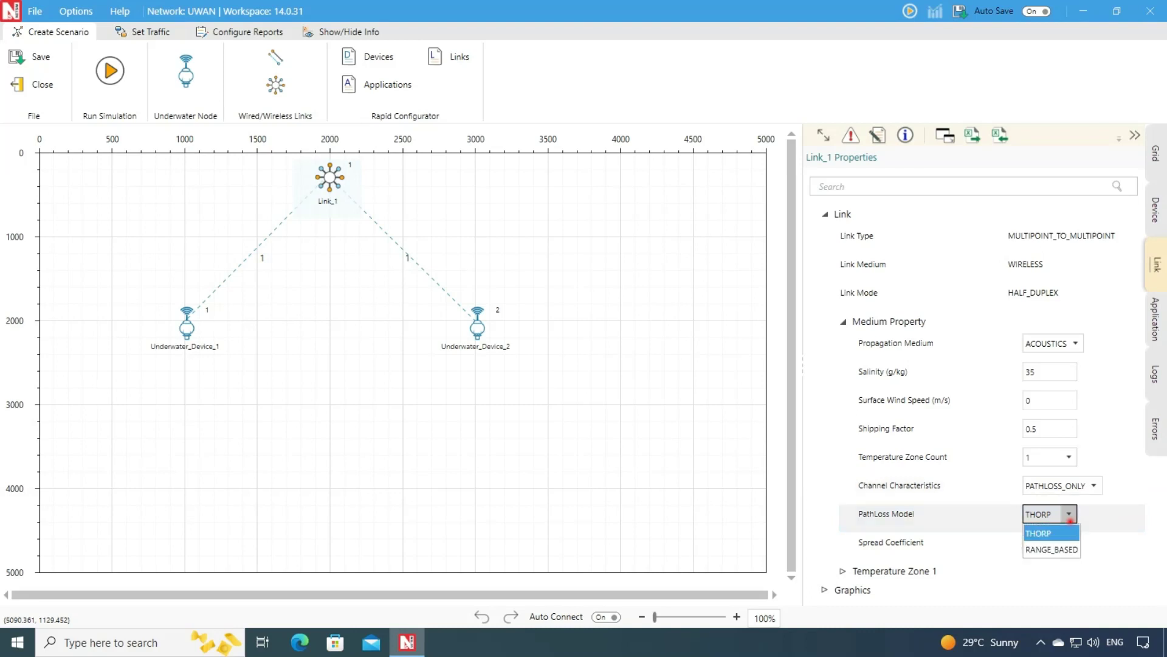
{"action": "left_click", "coordinate": [1070, 519]}
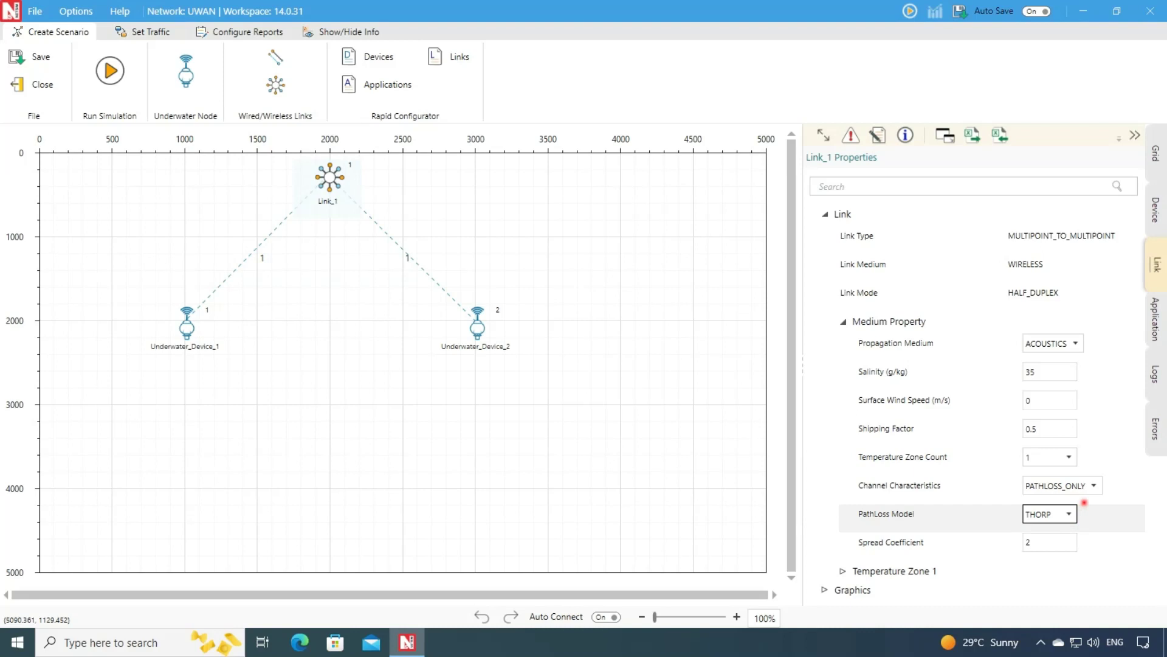
{"action": "left_click", "coordinate": [1095, 485]}
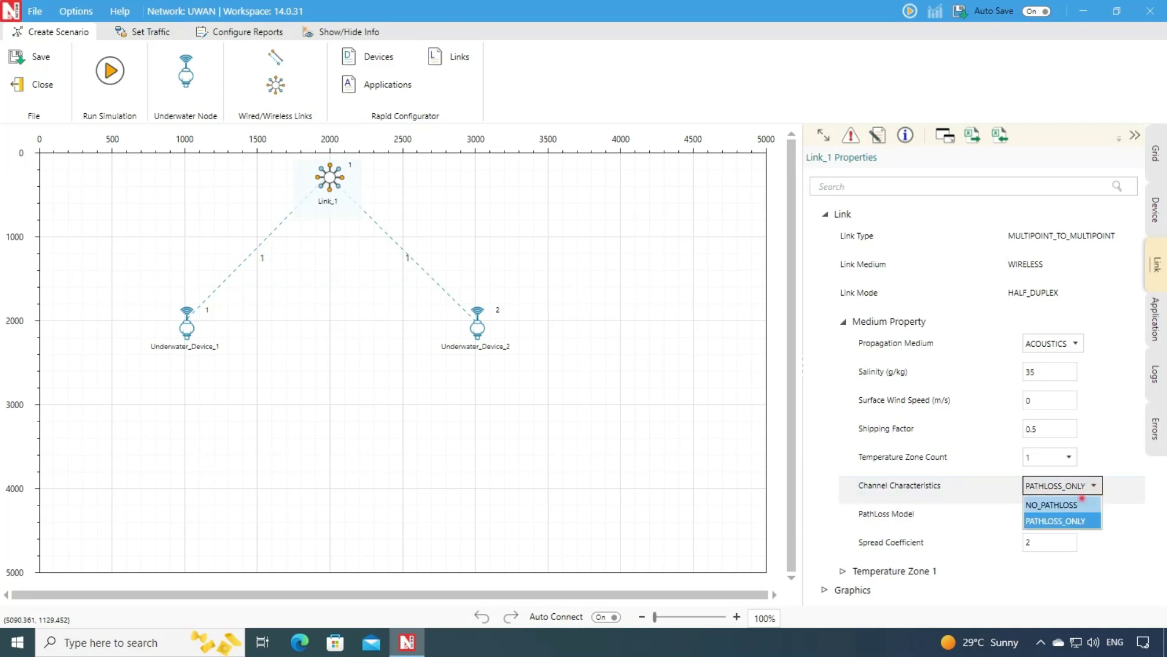
{"action": "left_click", "coordinate": [1070, 504]}
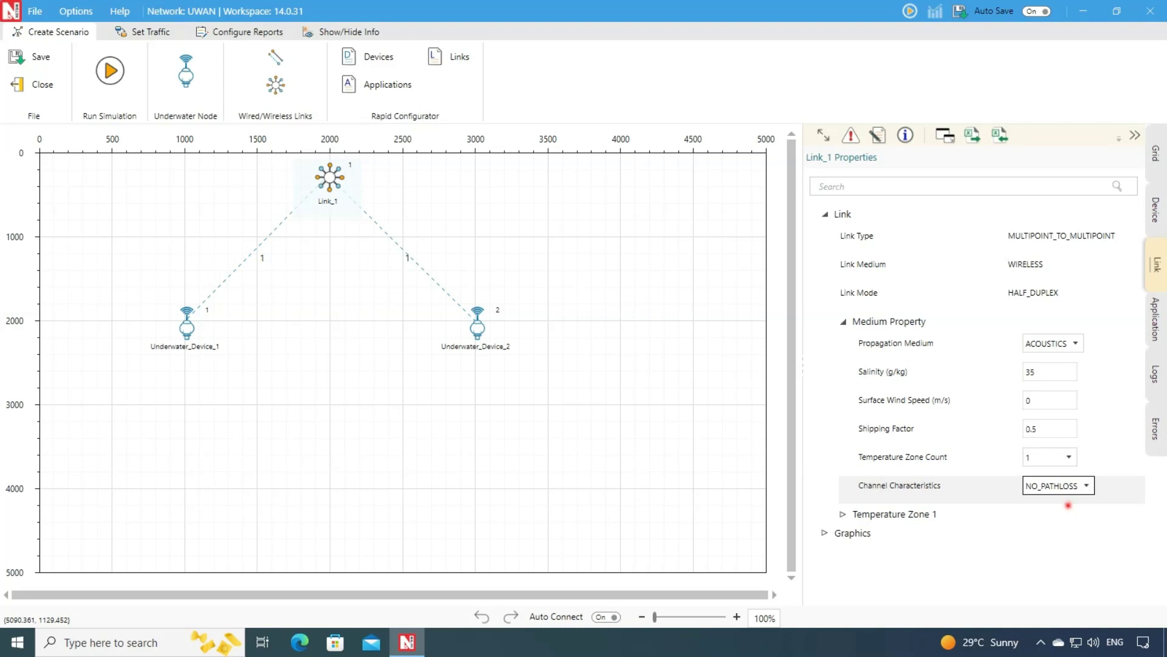
{"action": "left_click", "coordinate": [843, 514]}
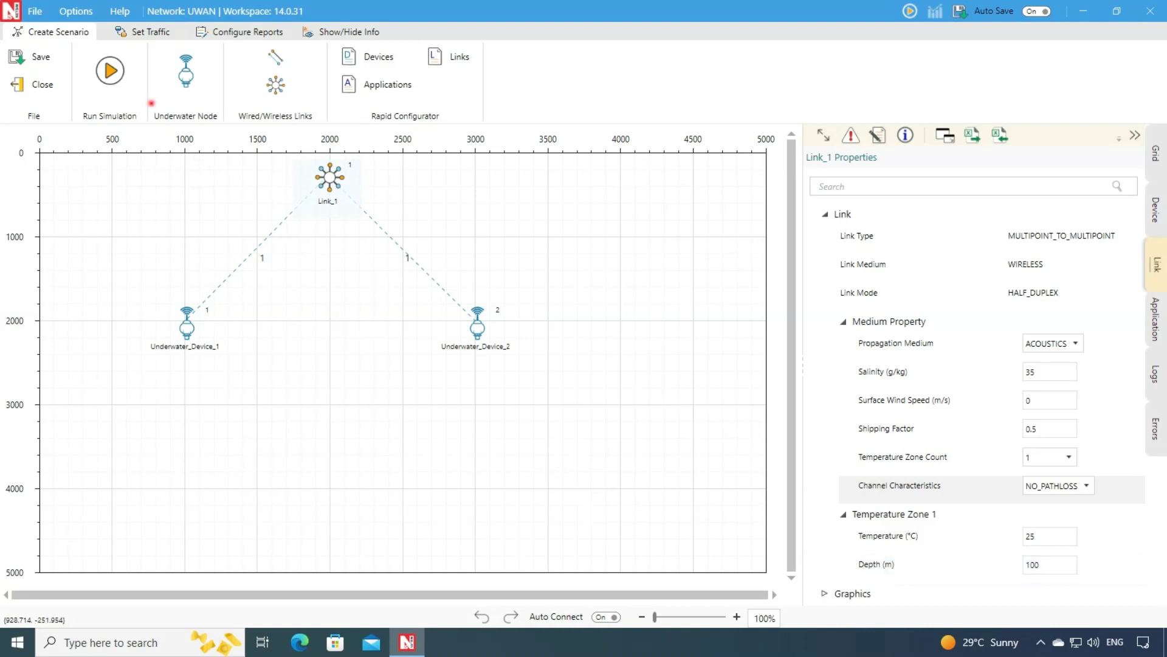
- Draw a unicast CBR application, App1_CBR, from Underwater_Device_1 to Underwater_Device_2
{"action": "left_click", "coordinate": [155, 36]}
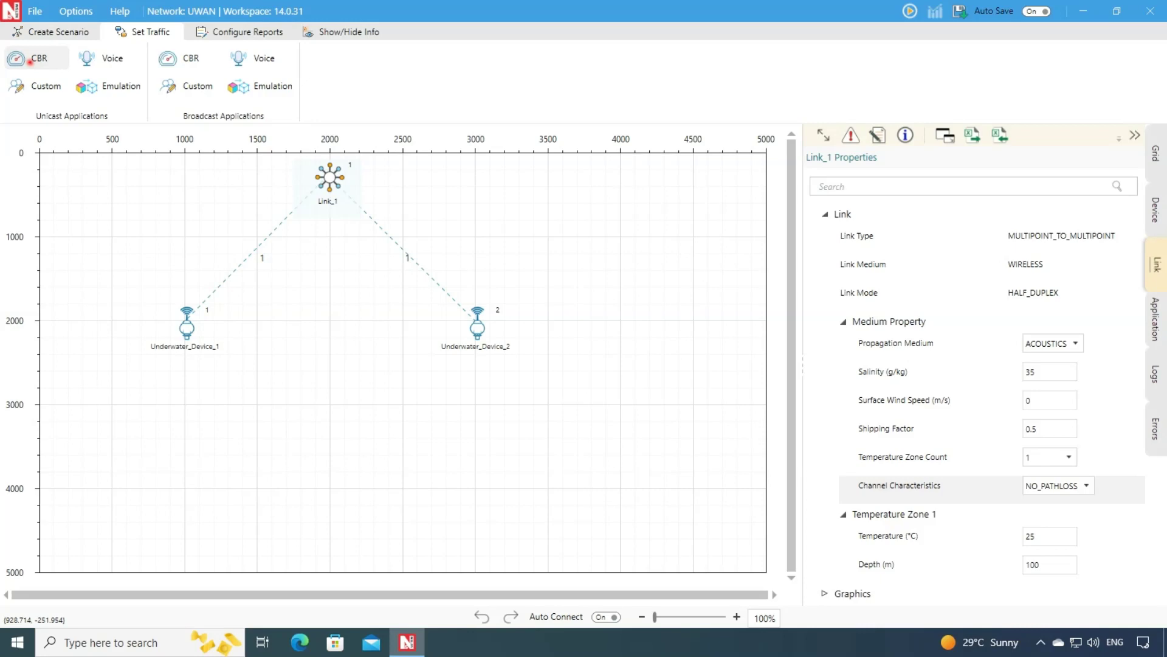
{"action": "left_click", "coordinate": [29, 62]}
{"action": "left_click_drag", "start_coordinate": [187, 328], "coordinate": [477, 329]}
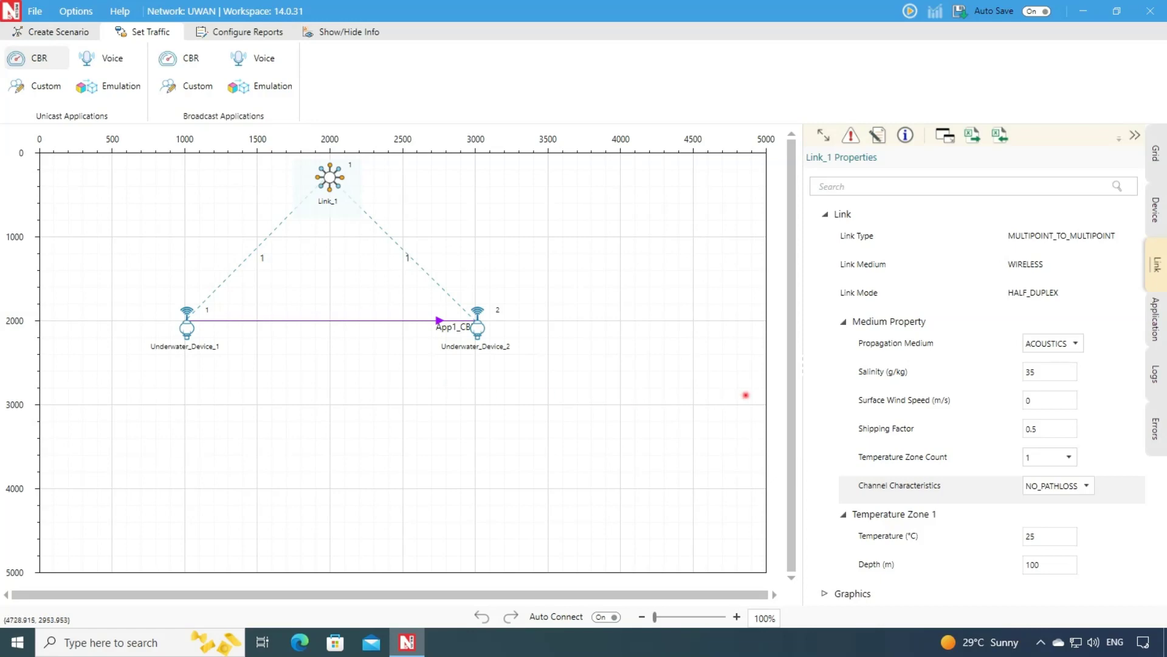
{"action": "left_click", "coordinate": [1154, 324]}
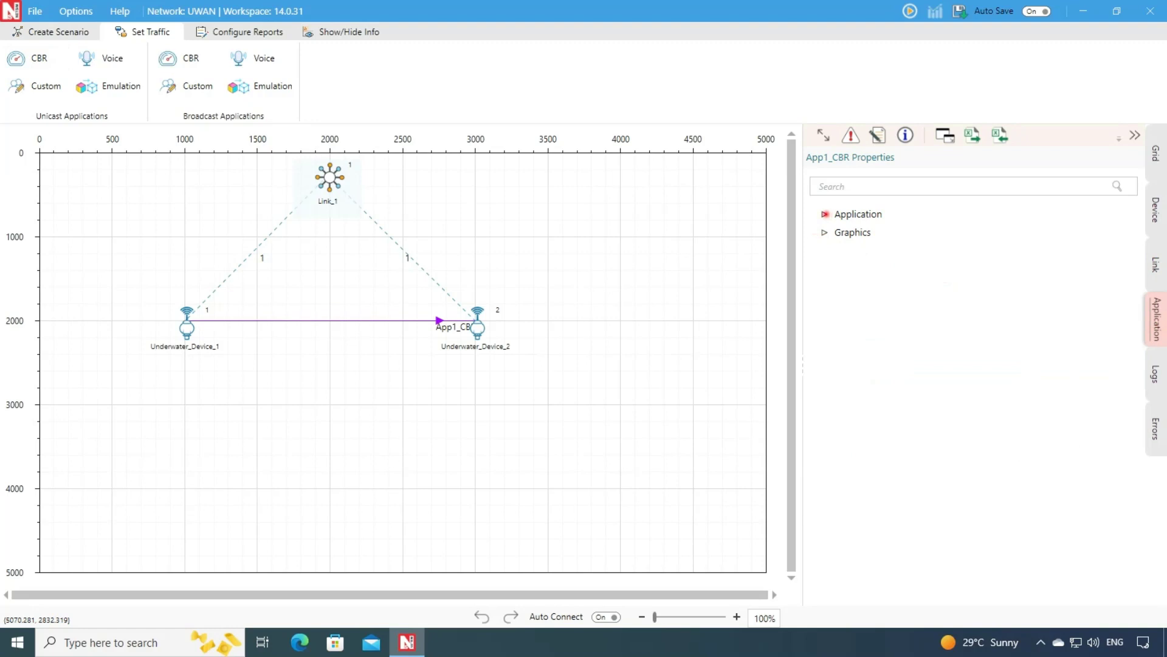
- Change App1_CBR's constant inter-arrival time from 200000 to 1000000 µs
{"action": "left_click", "coordinate": [825, 214]}
{"action": "scroll", "coordinate": [936, 365], "scroll_direction": "down", "scroll_amount": 3}
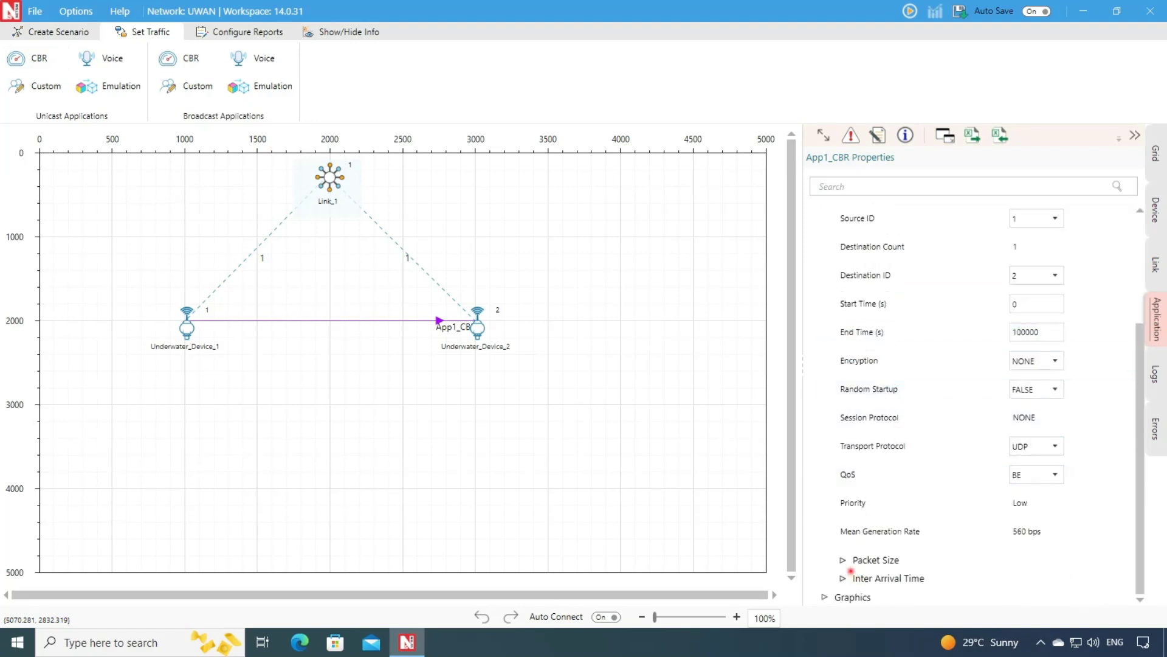
{"action": "left_click", "coordinate": [845, 560]}
{"action": "scroll", "coordinate": [882, 548], "scroll_direction": "down", "scroll_amount": 1}
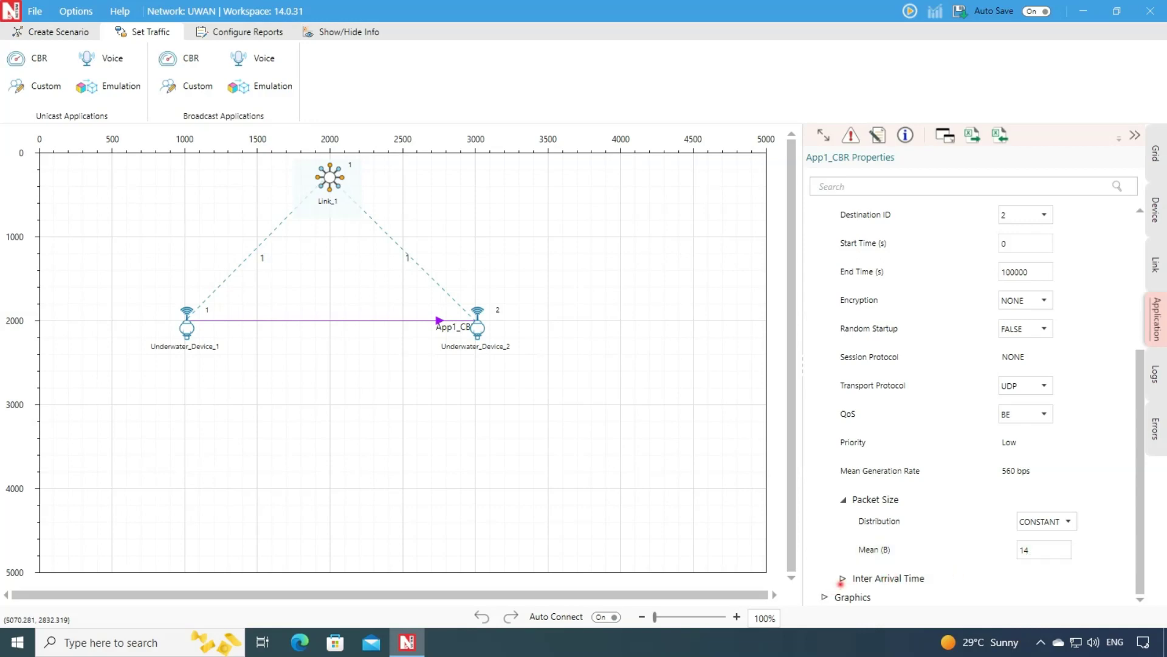
{"action": "left_click", "coordinate": [843, 579]}
{"action": "scroll", "coordinate": [942, 568], "scroll_direction": "down", "scroll_amount": 1}
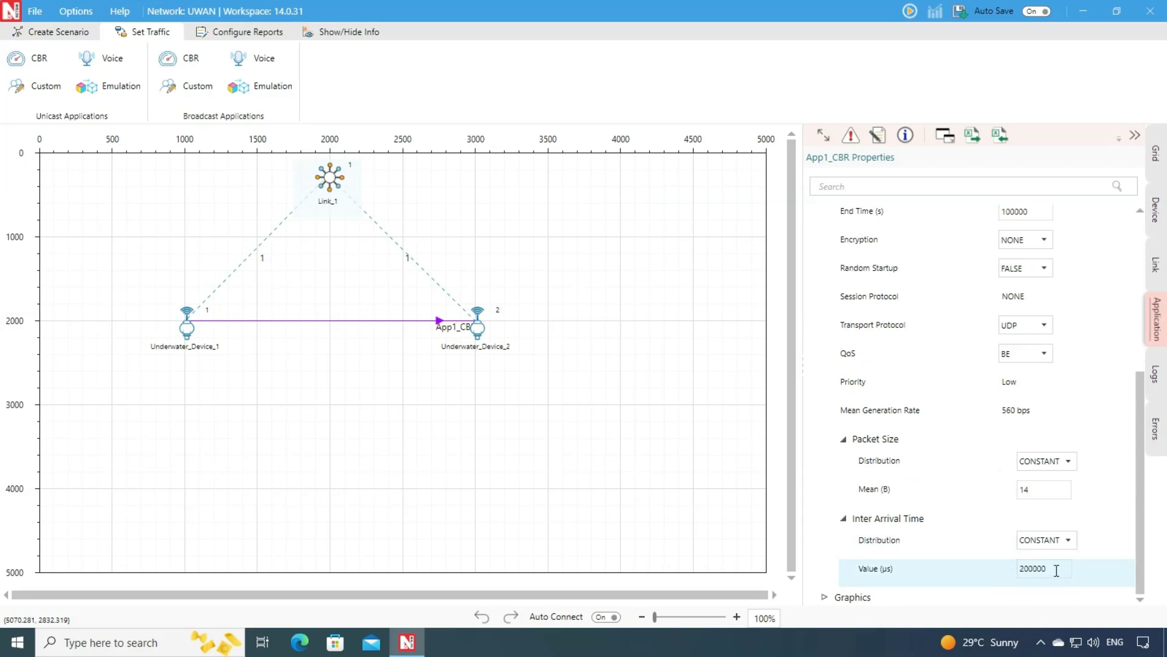
{"action": "left_click_drag", "start_coordinate": [1056, 568], "coordinate": [1008, 573]}
{"action": "type", "text": "1000000"}
{"action": "key", "text": "Return"}
- Enable Packet Trace and the Acoustic Measurements Log in the report configuration
{"action": "left_click", "coordinate": [245, 33]}
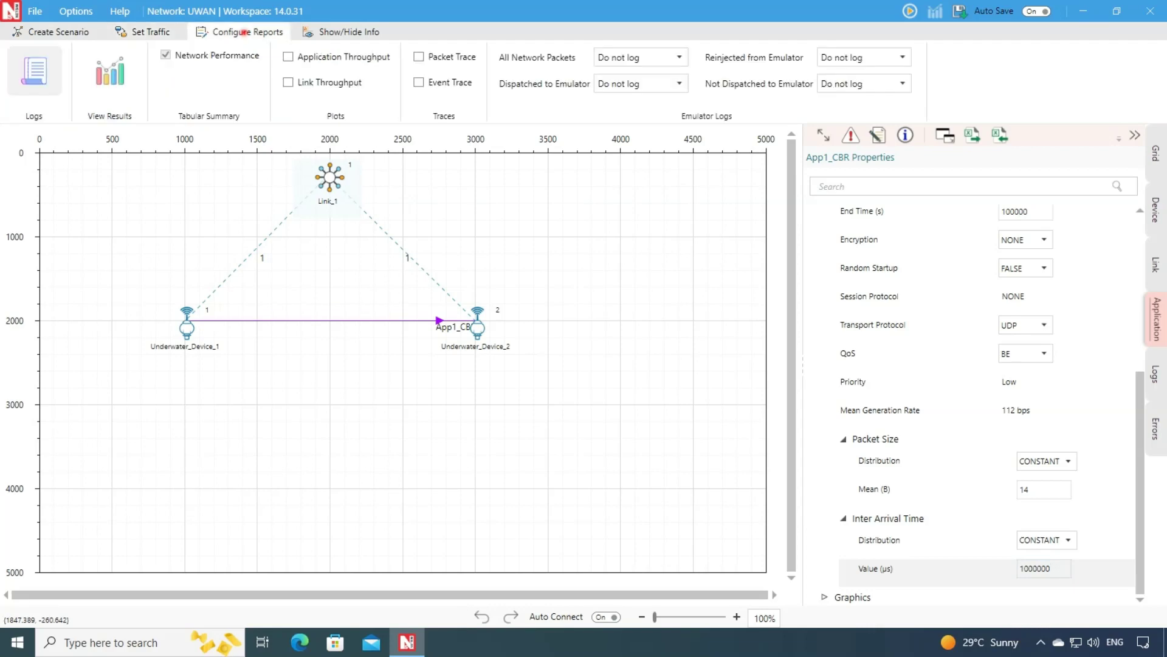
{"action": "left_click", "coordinate": [418, 57]}
{"action": "left_click", "coordinate": [34, 72]}
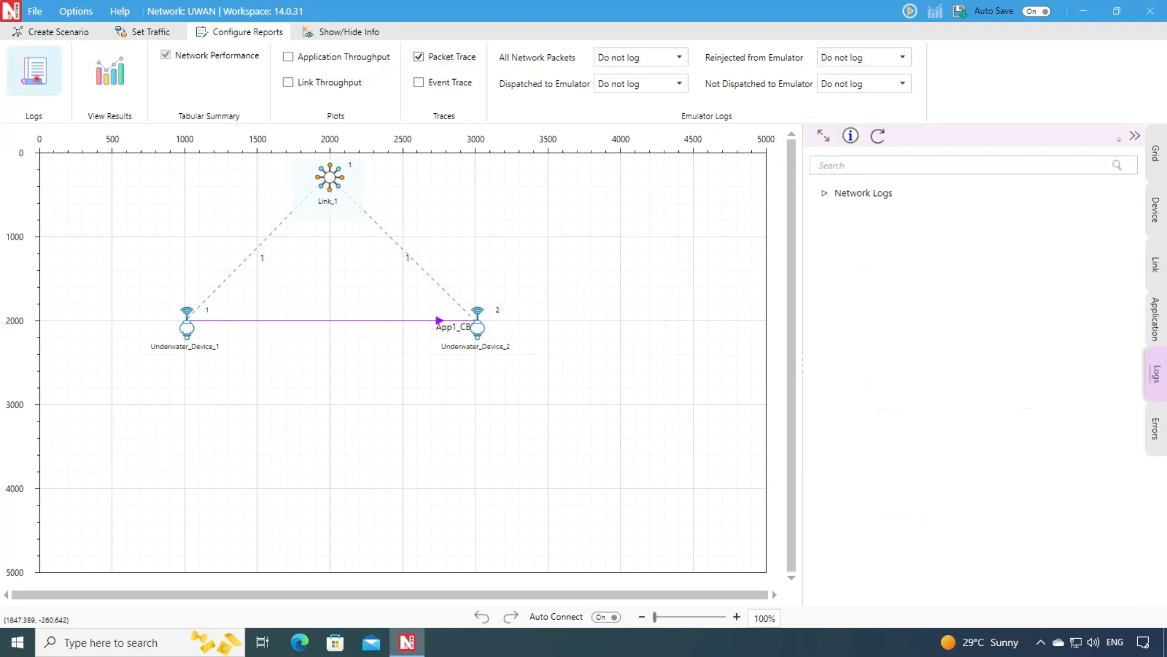
{"action": "left_click", "coordinate": [825, 194]}
{"action": "left_click", "coordinate": [840, 235]}
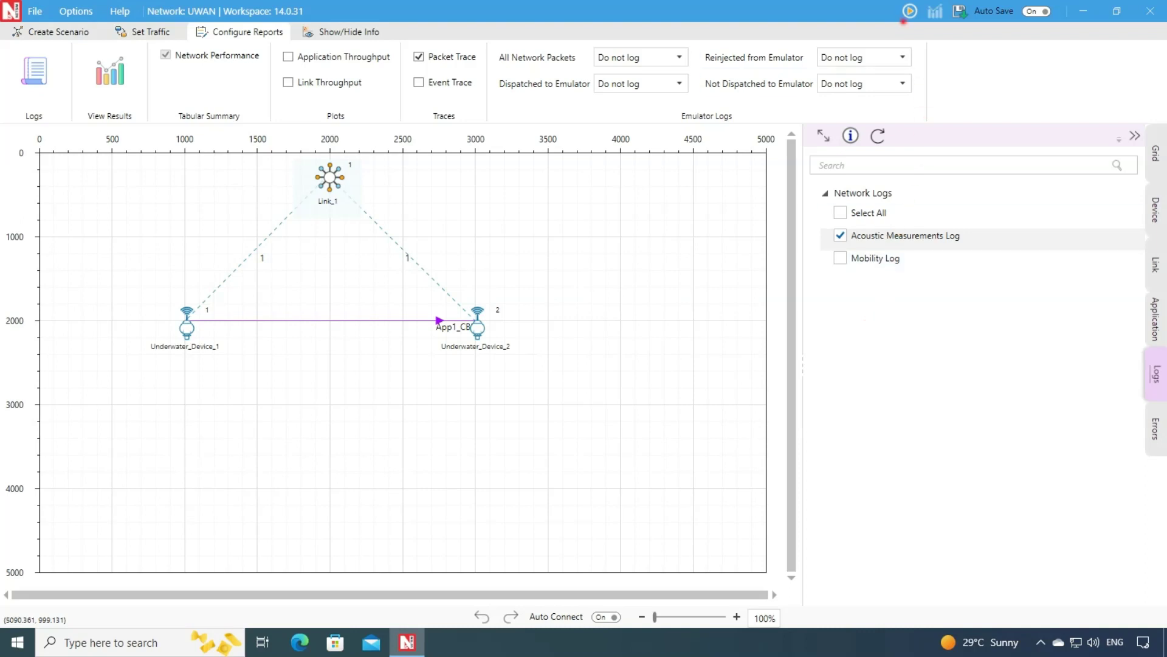
- Run the simulation for 1000 seconds
{"action": "left_click", "coordinate": [910, 11]}
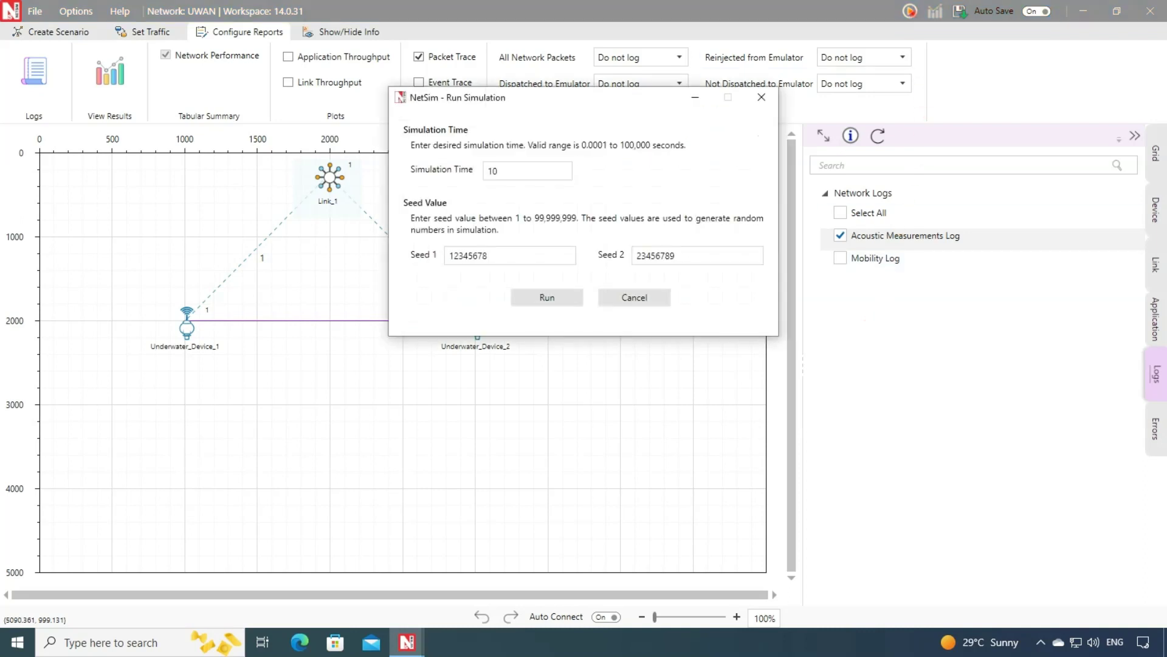
{"action": "left_click", "coordinate": [513, 171]}
{"action": "type", "text": "00"}
{"action": "left_click", "coordinate": [546, 298]}
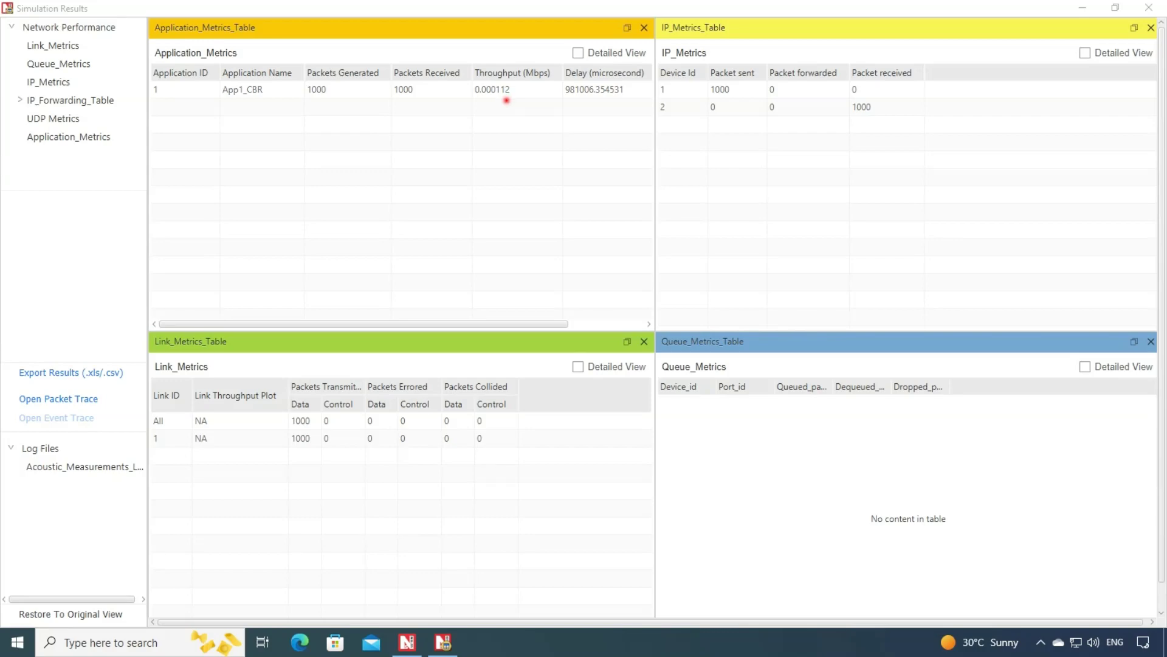
- Open the packet trace file maximised and hide the layer timestamp columns J through N
{"action": "left_click", "coordinate": [81, 400]}
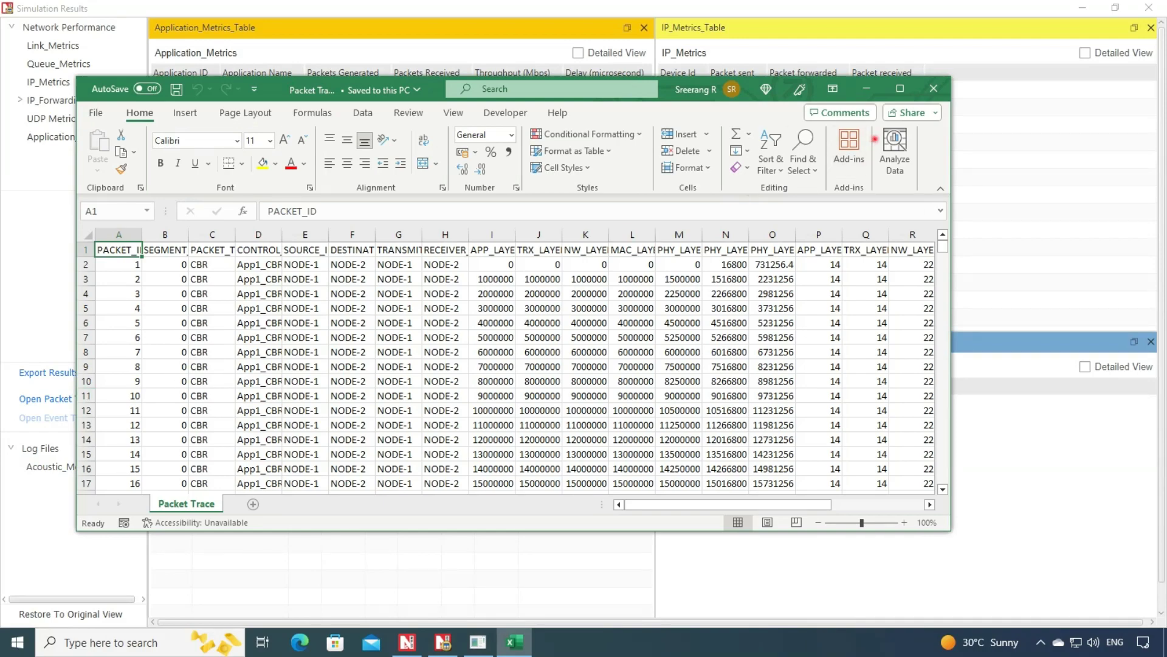
{"action": "left_click", "coordinate": [898, 90]}
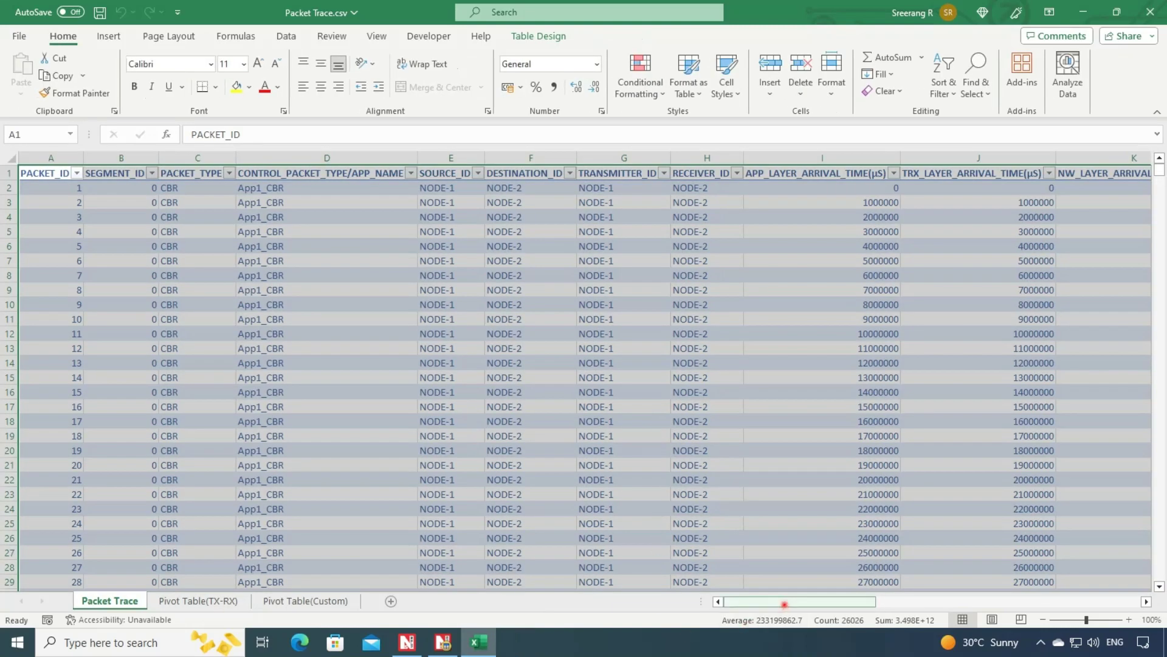
{"action": "left_click_drag", "start_coordinate": [774, 606], "coordinate": [880, 609]}
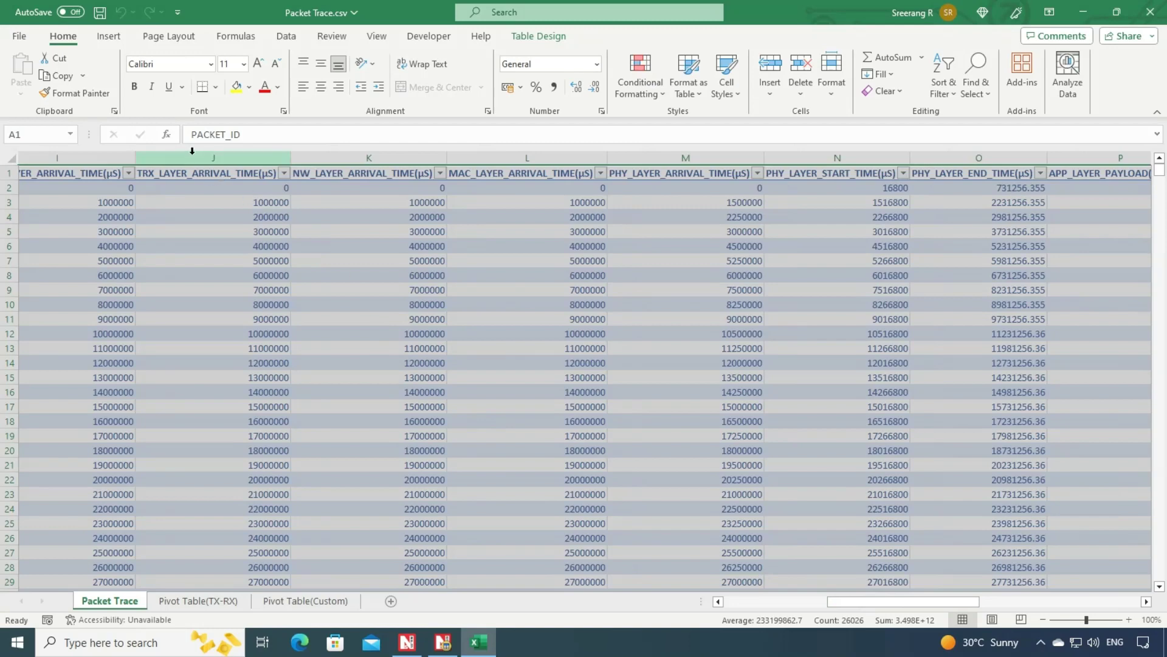
{"action": "left_click", "coordinate": [211, 154]}
{"action": "left_click_drag", "start_coordinate": [212, 155], "coordinate": [795, 155]}
{"action": "right_click", "coordinate": [796, 155]}
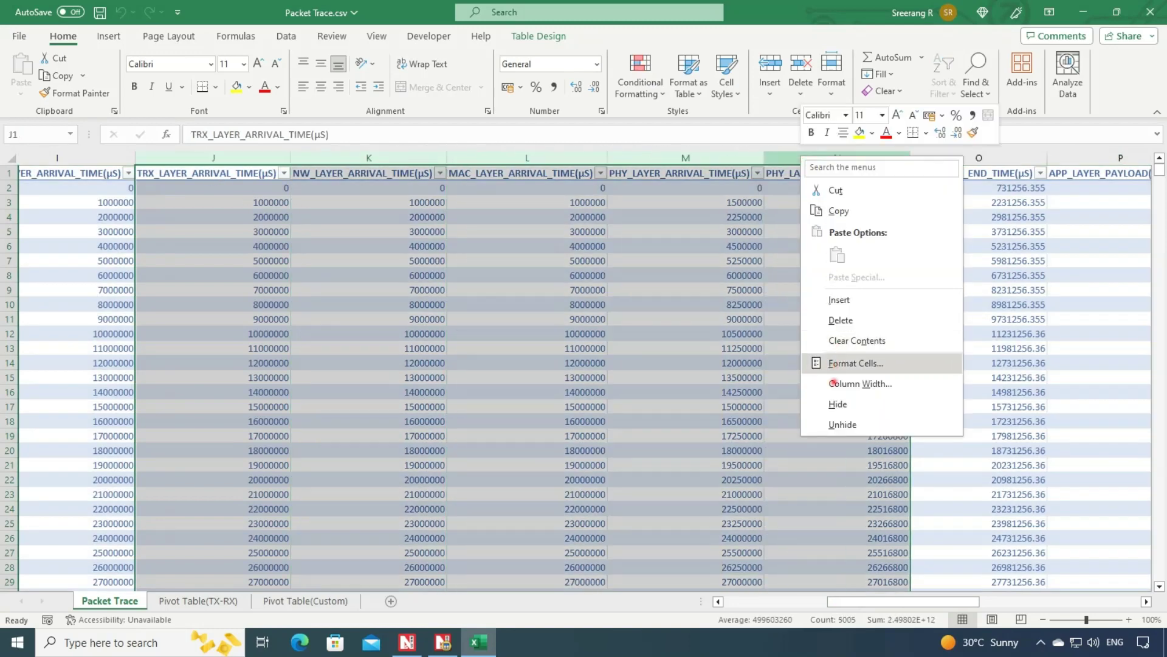
{"action": "left_click", "coordinate": [837, 404]}
{"action": "left_click_drag", "start_coordinate": [867, 604], "coordinate": [744, 605]}
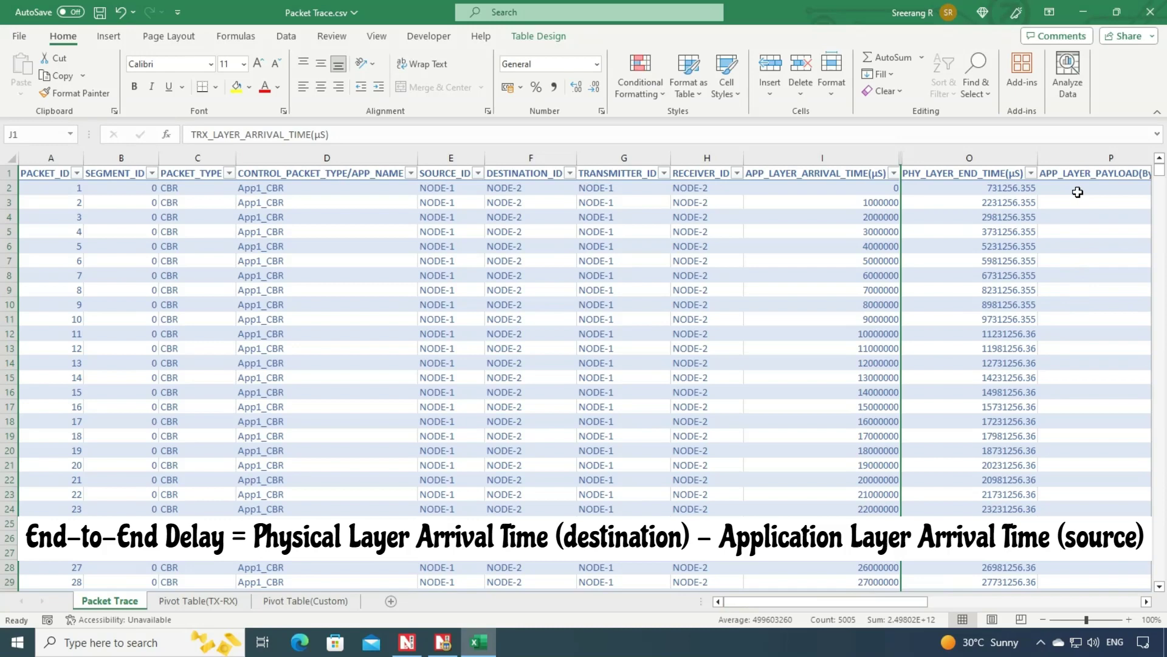
- Insert a blank table column at column P, before APP_LAYER_PAYLOAD(Bytes)
{"action": "left_click", "coordinate": [1078, 157]}
{"action": "right_click", "coordinate": [1078, 156]}
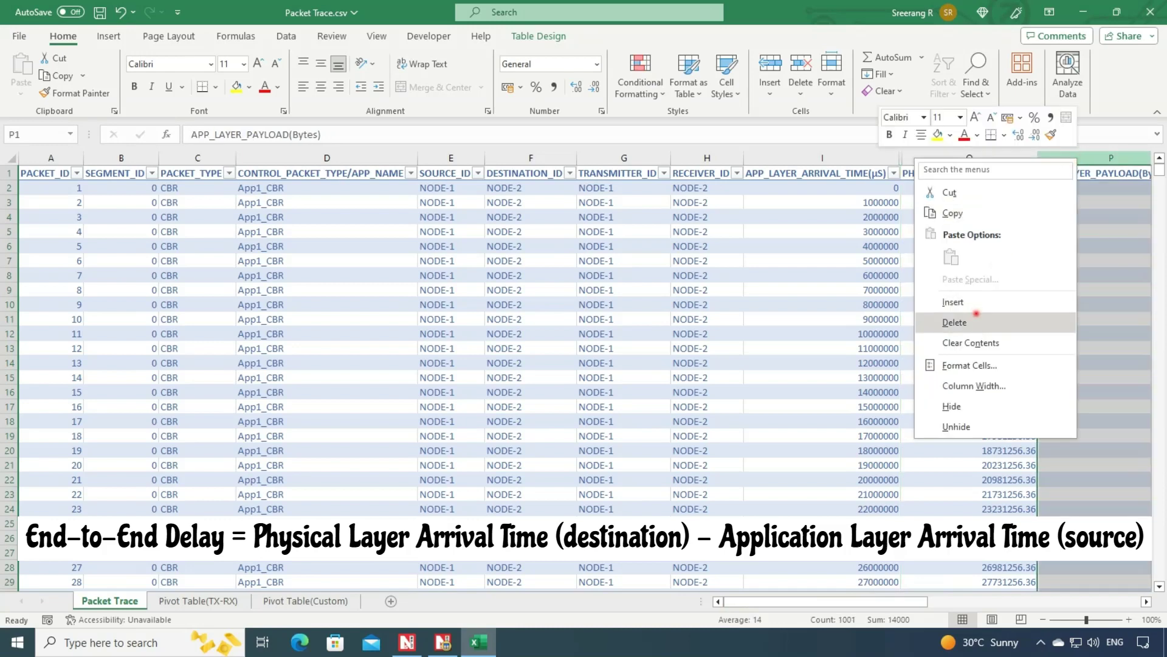
{"action": "left_click", "coordinate": [952, 302]}
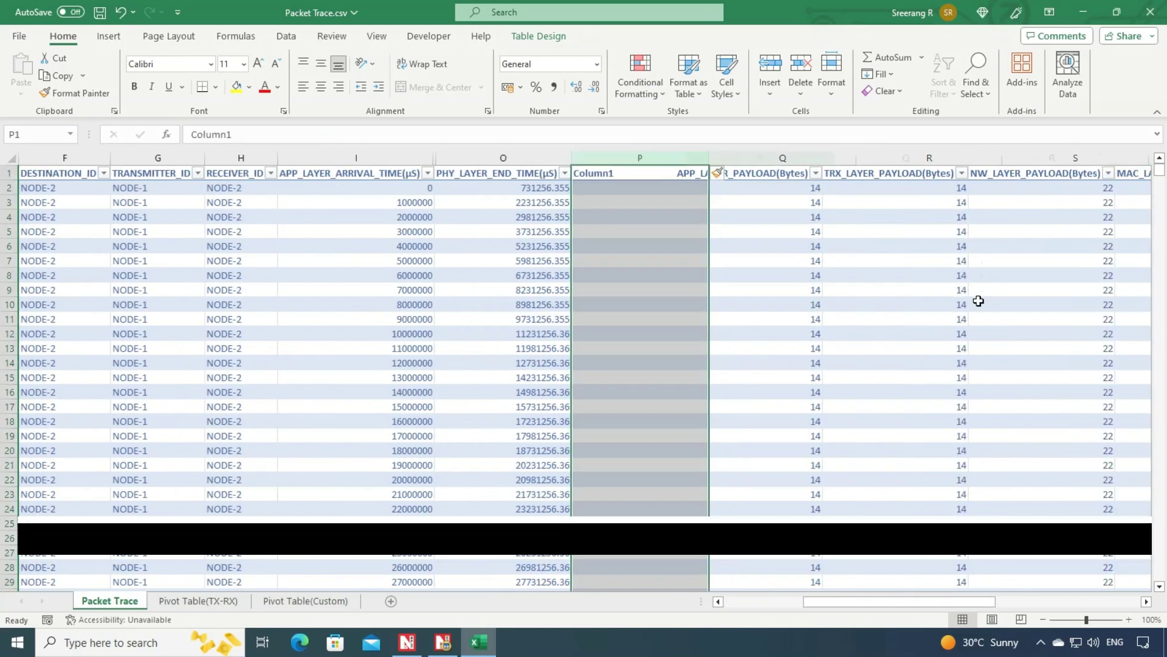
- Title the new column P header 'End-to-End Delay'
{"action": "left_click", "coordinate": [620, 172]}
{"action": "type", "text": "End"}
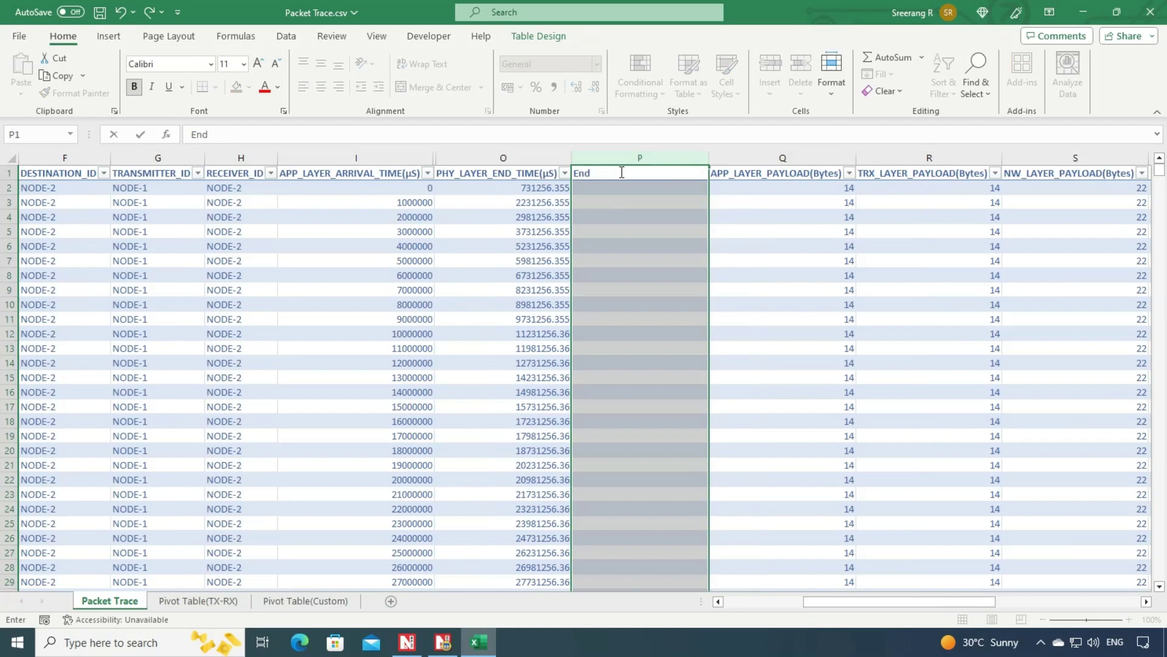
{"action": "type", "text": "-to-End Delay"}
{"action": "key", "text": "Return"}
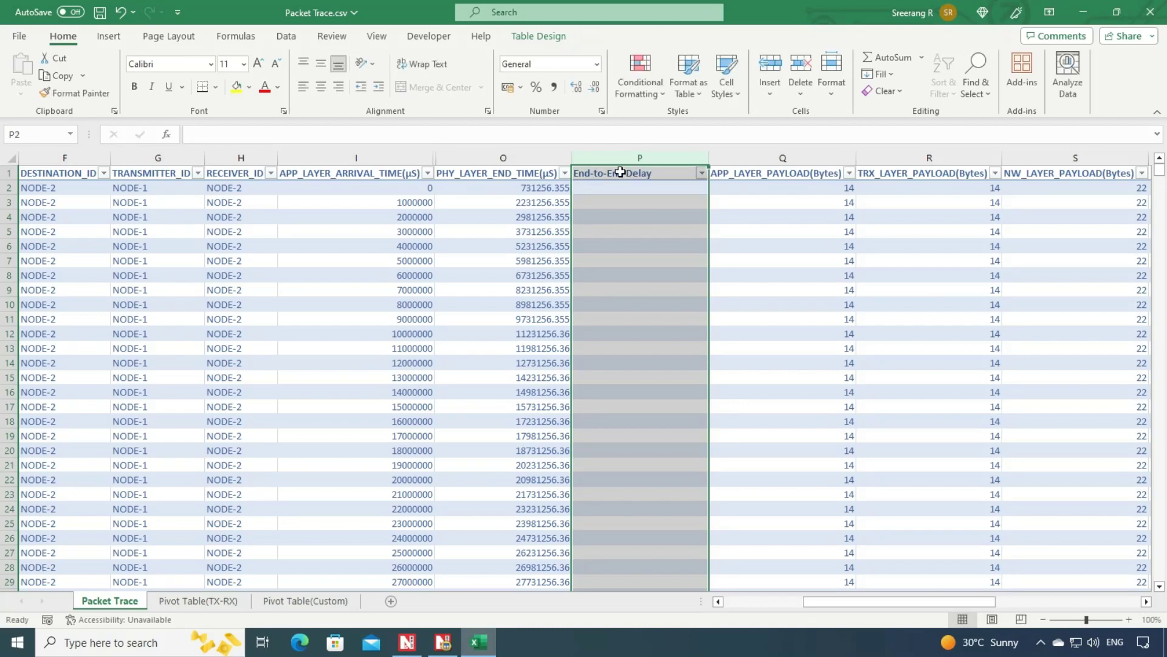
- Fill the column with PHY_LAYER_END_TIME minus APP_LAYER_ARRIVAL_TIME, check its 981006.355 µs average, minimize Excel
{"action": "left_click", "coordinate": [624, 192]}
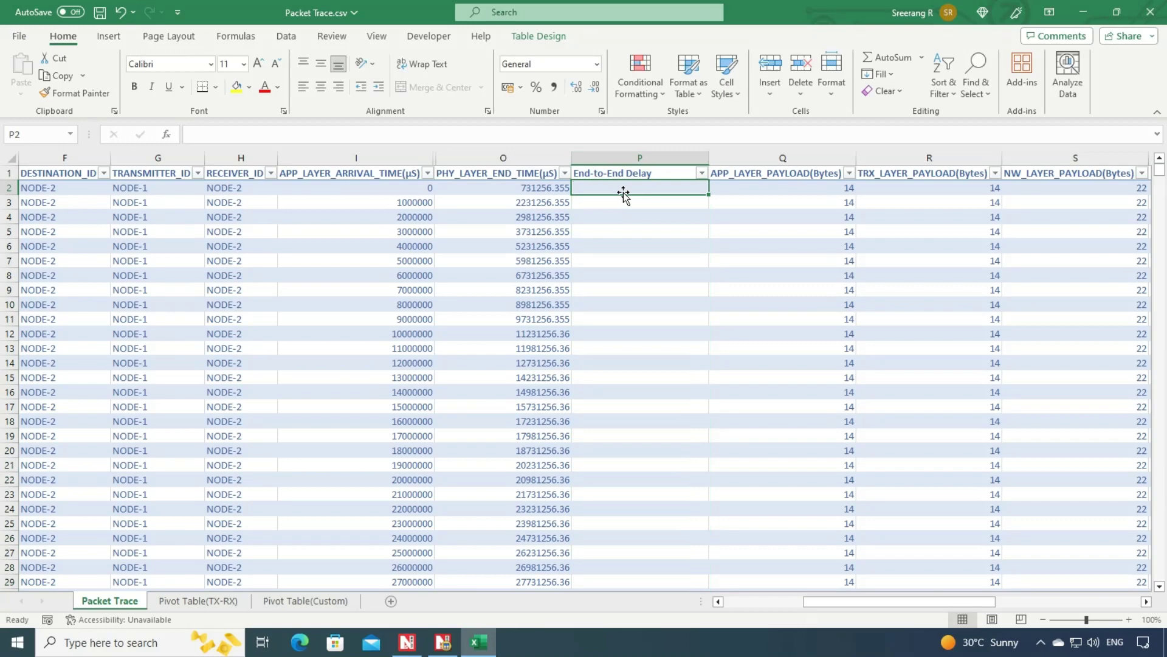
{"action": "type", "text": "="}
{"action": "left_click", "coordinate": [548, 187]}
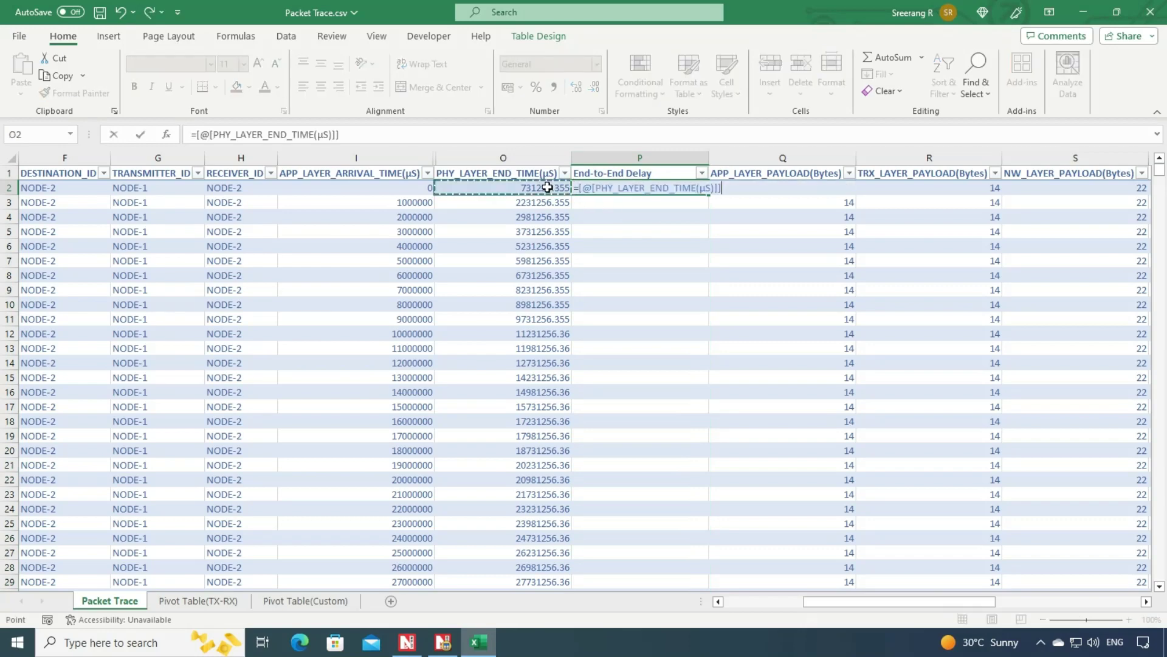
{"action": "type", "text": "-"}
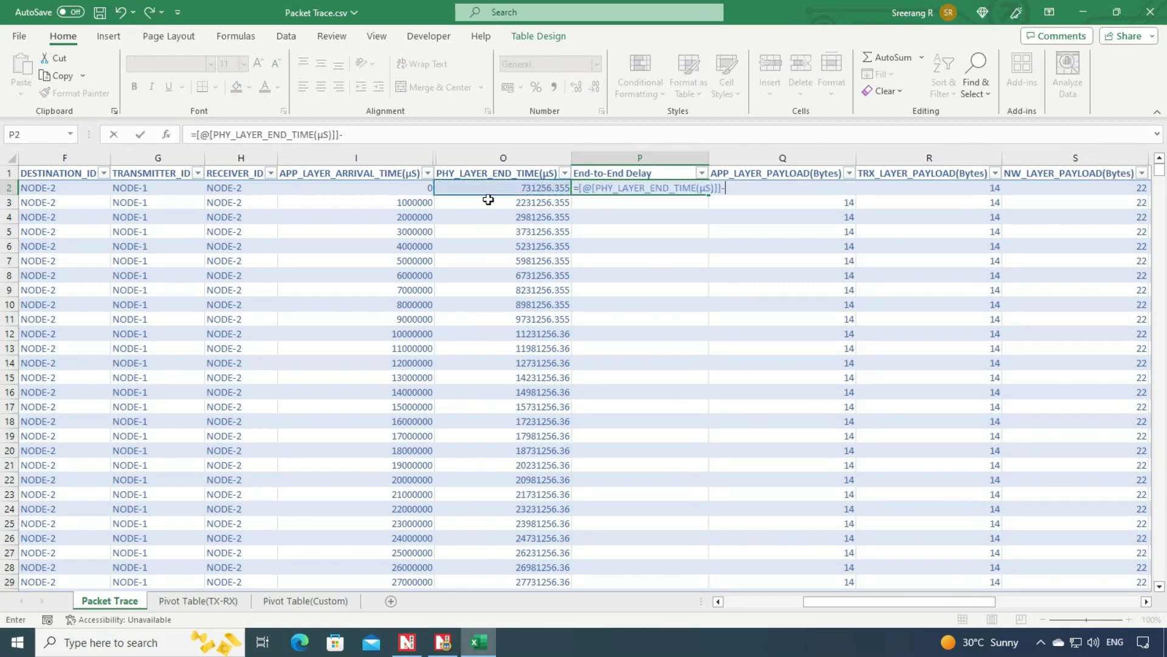
{"action": "left_click", "coordinate": [412, 189]}
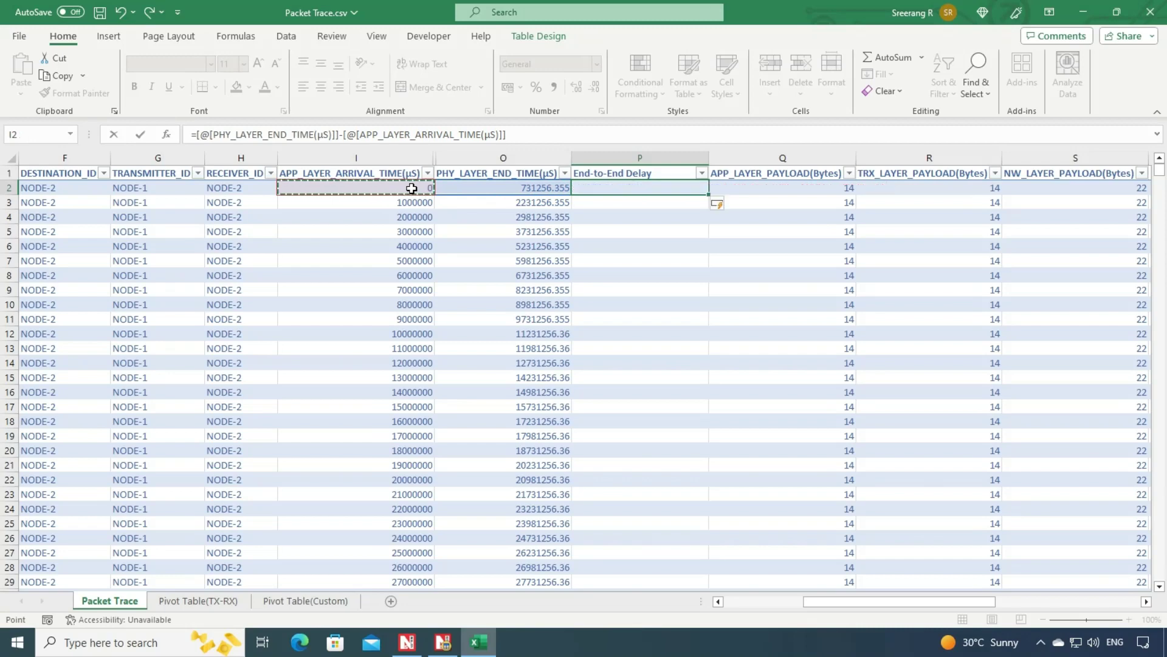
{"action": "key", "text": "Return"}
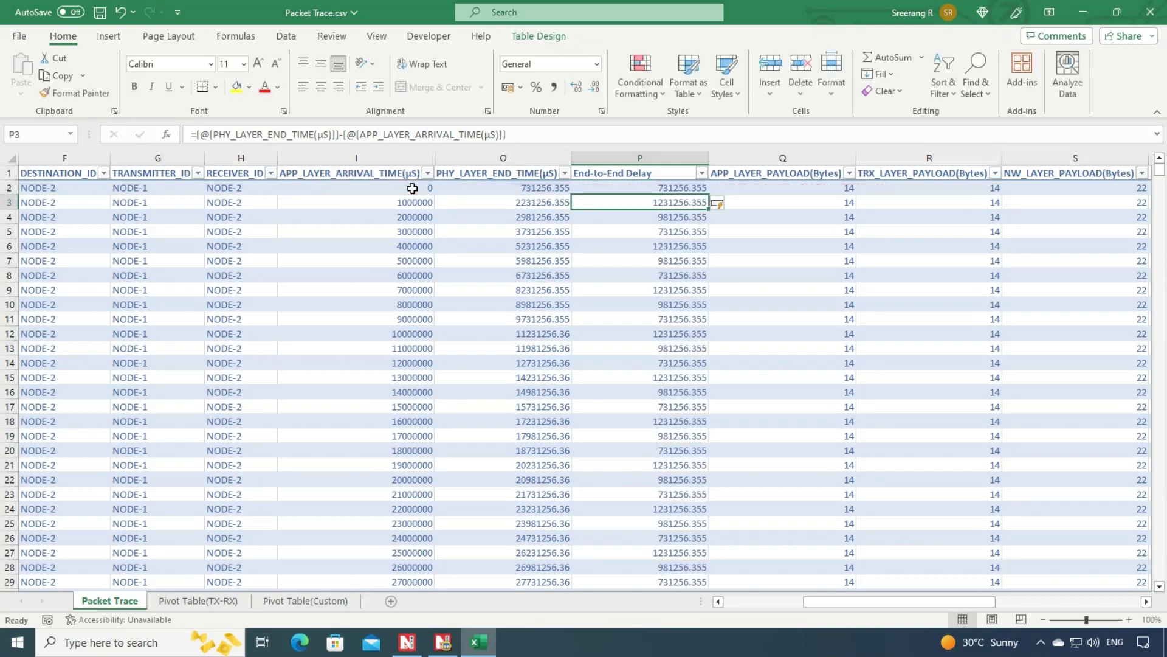
{"action": "left_click", "coordinate": [691, 153]}
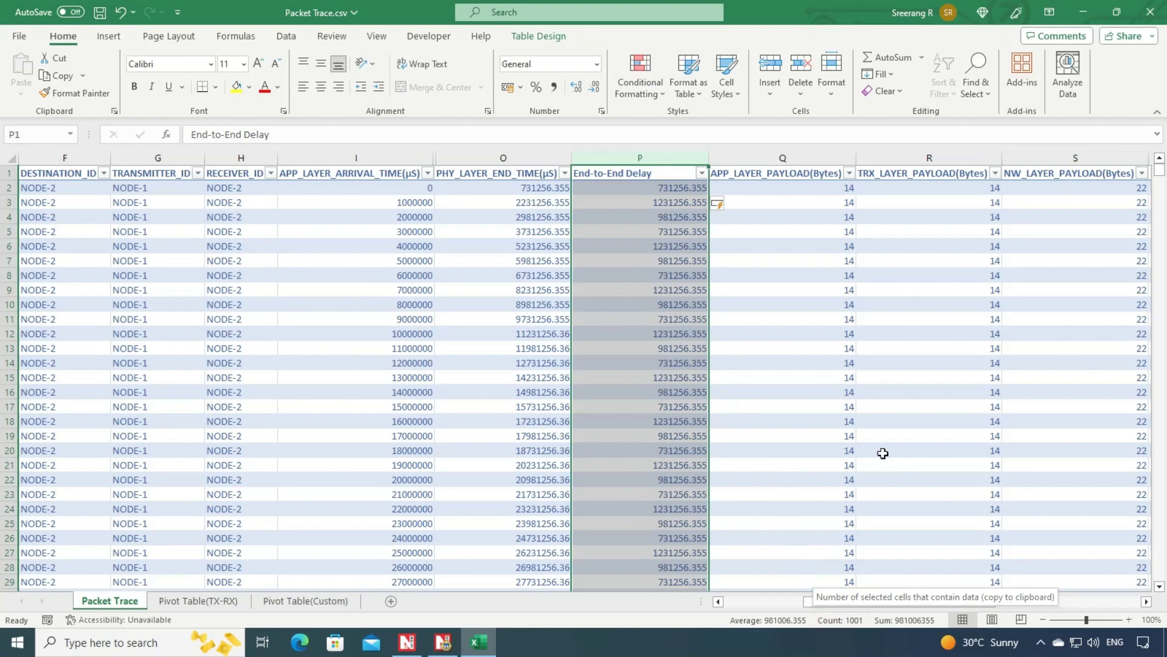
{"action": "left_click", "coordinate": [1082, 12]}
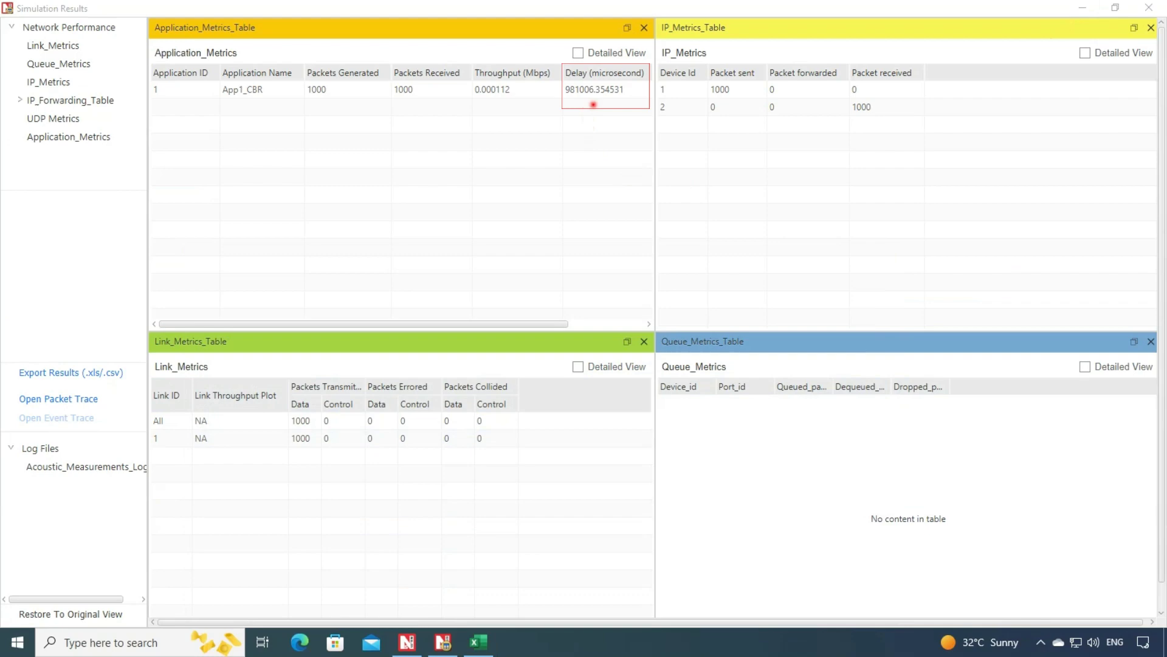
- Open Acoustic_Measurements_Log from Log Files and maximize its Excel window
{"action": "left_click", "coordinate": [79, 473]}
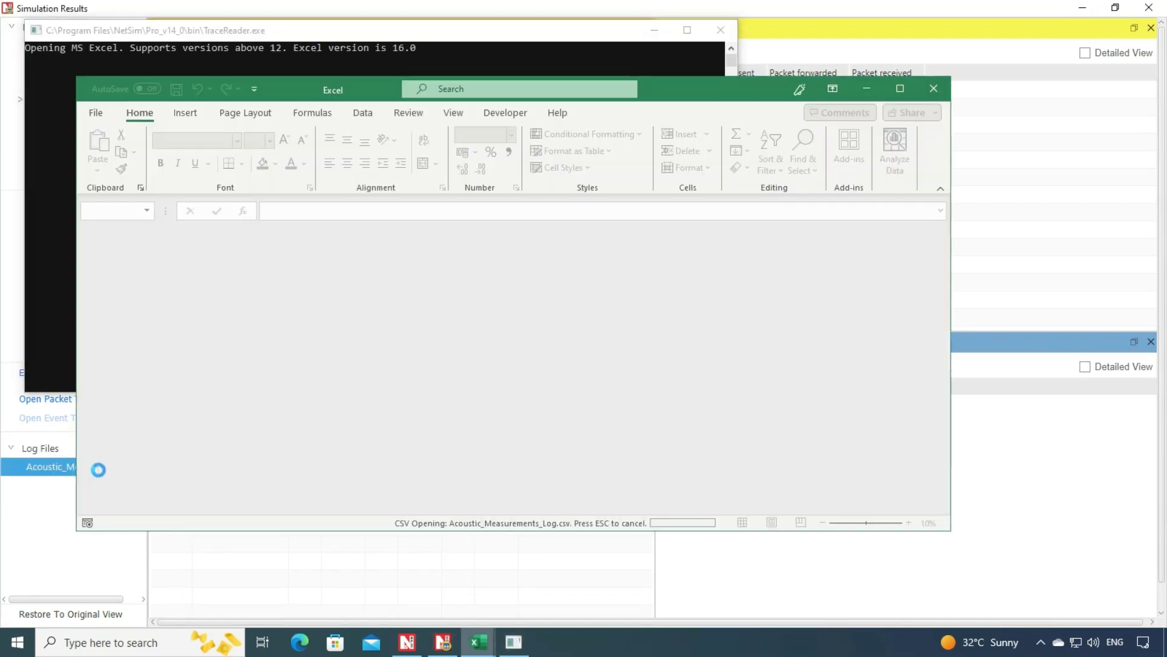
{"action": "left_click", "coordinate": [899, 88]}
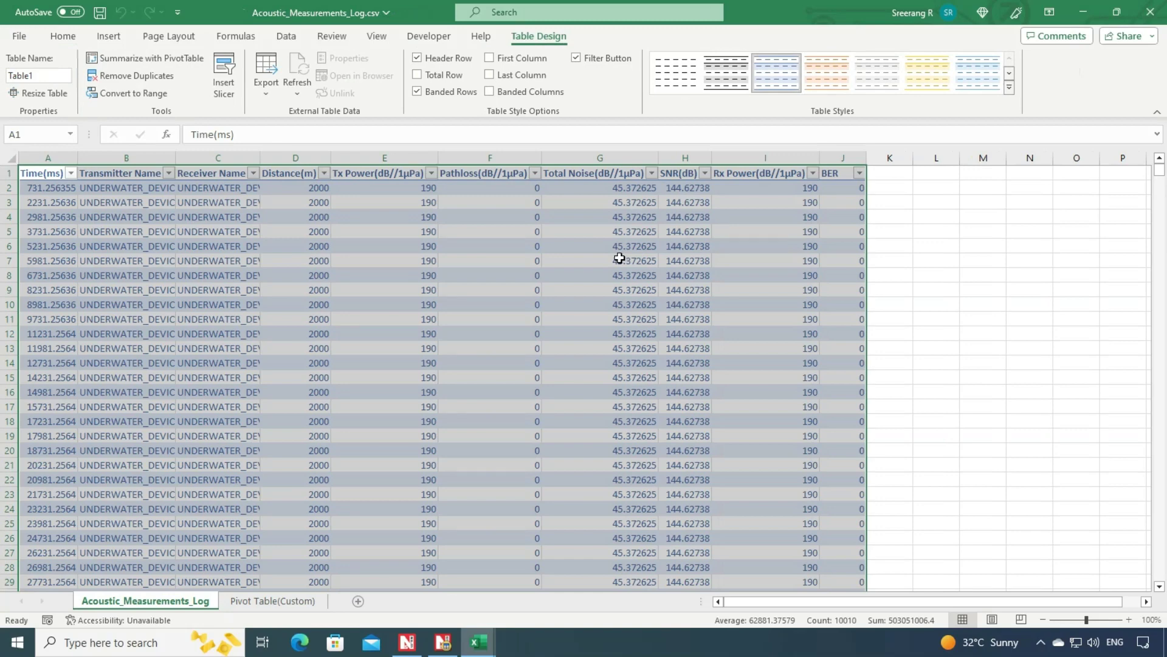
- AutoFit the Transmitter Name and Receiver Name columns to show full device names
{"action": "left_click", "coordinate": [58, 154]}
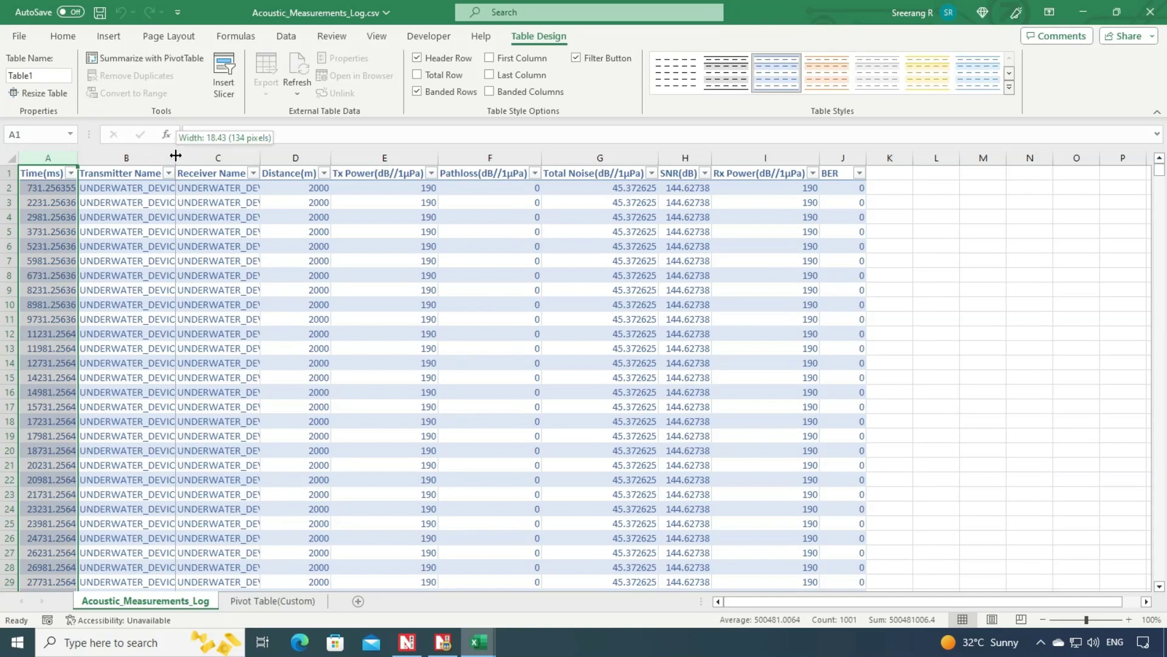
{"action": "double_click", "coordinate": [176, 160]}
{"action": "left_click", "coordinate": [171, 158]}
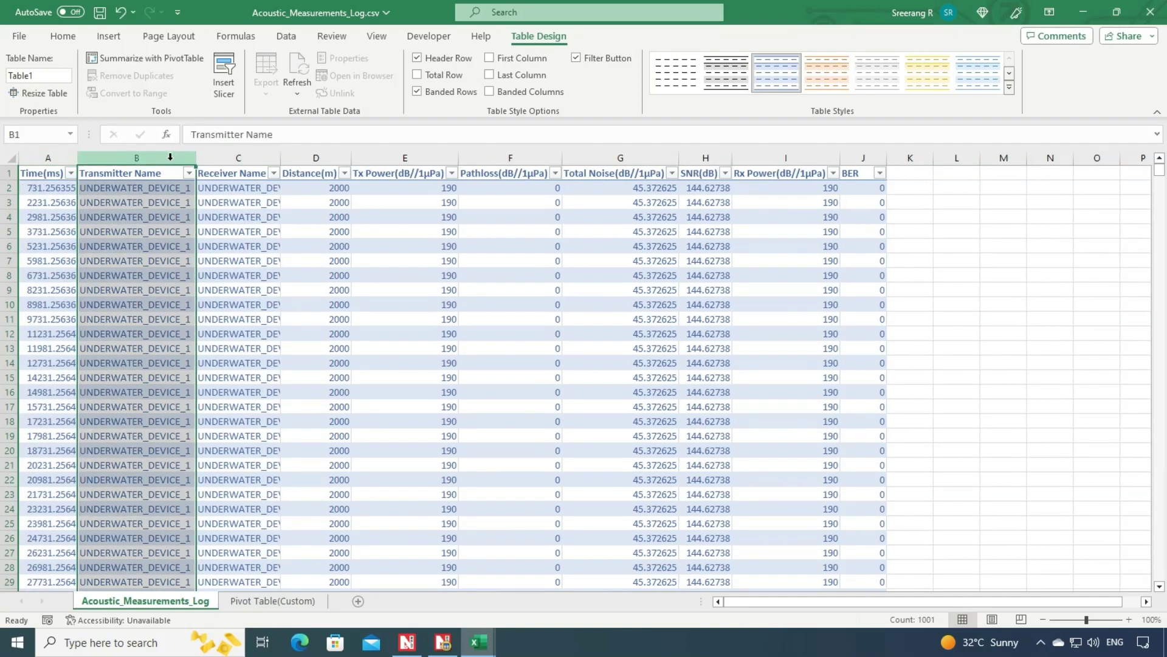
{"action": "double_click", "coordinate": [280, 158]}
{"action": "left_click", "coordinate": [275, 157]}
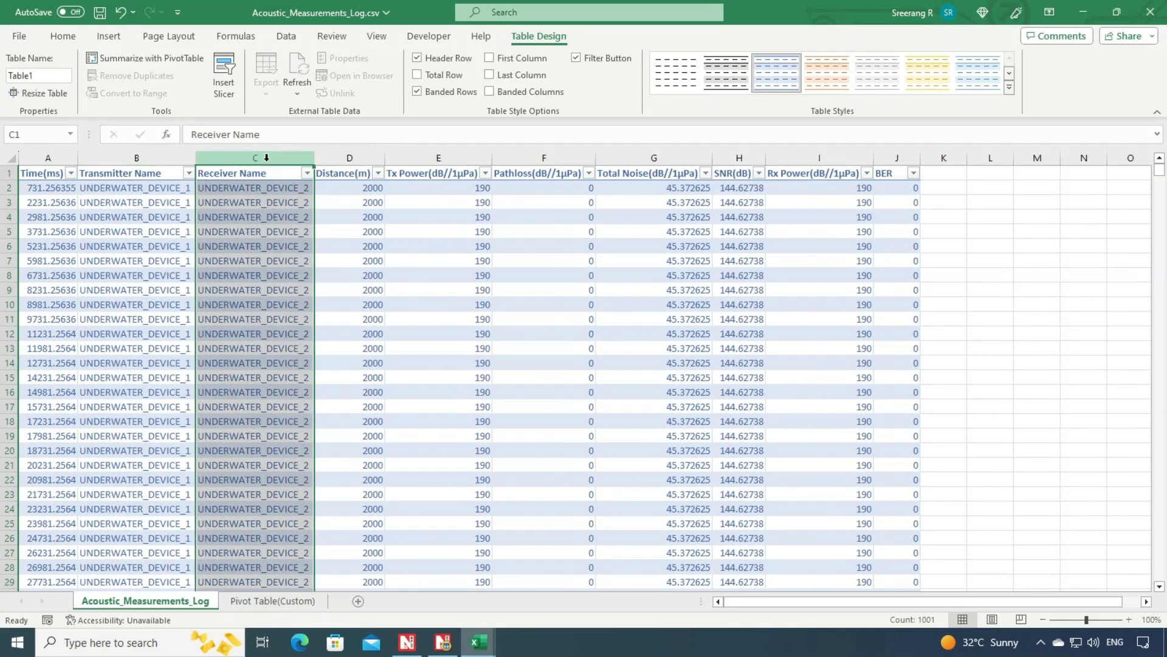
- Inspect the first row: UNDERWATER_DEVICE_1 to UNDERWATER_DEVICE_2, 2000 m, then Tx Power
{"action": "left_click", "coordinate": [161, 190]}
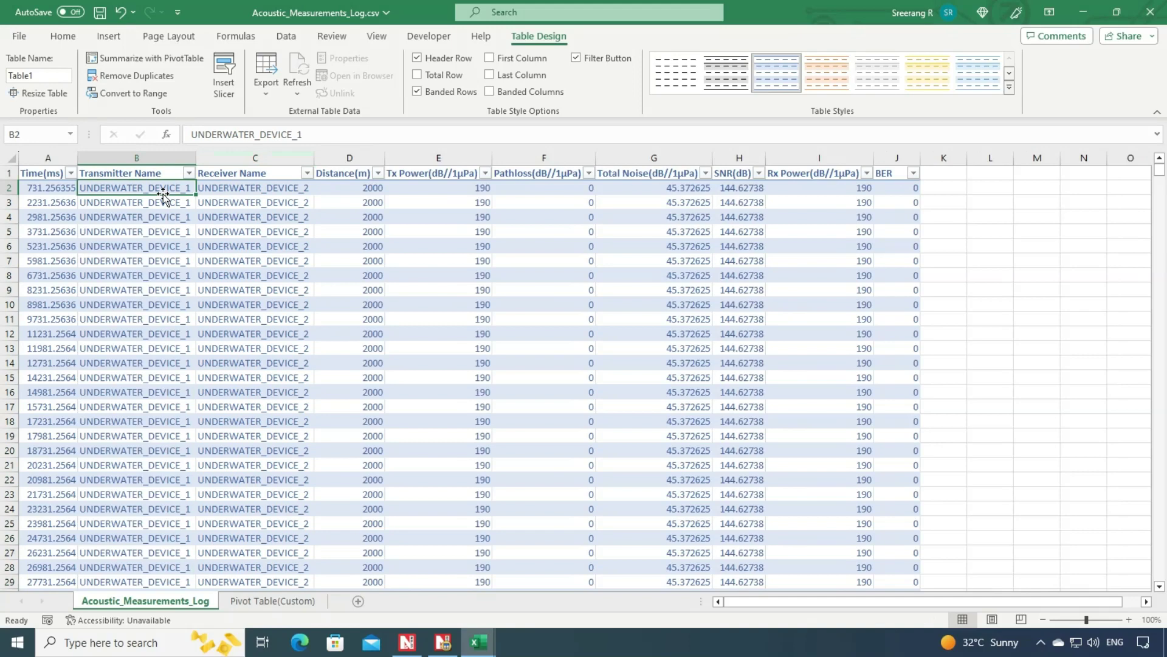
{"action": "left_click", "coordinate": [216, 187]}
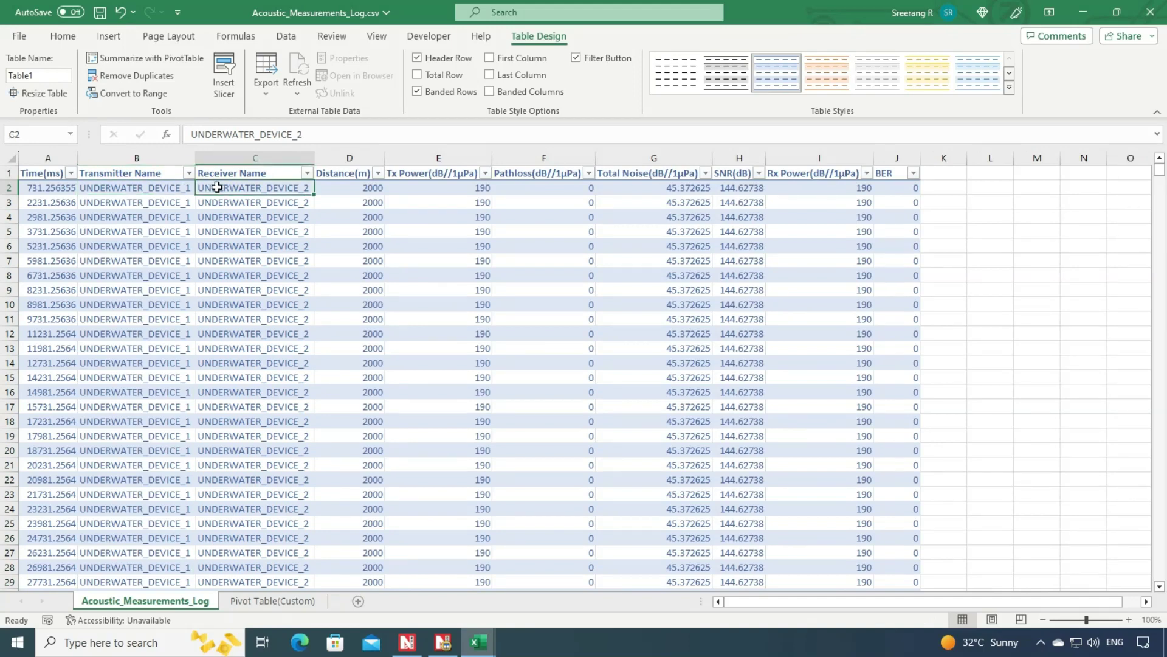
{"action": "left_click", "coordinate": [356, 156]}
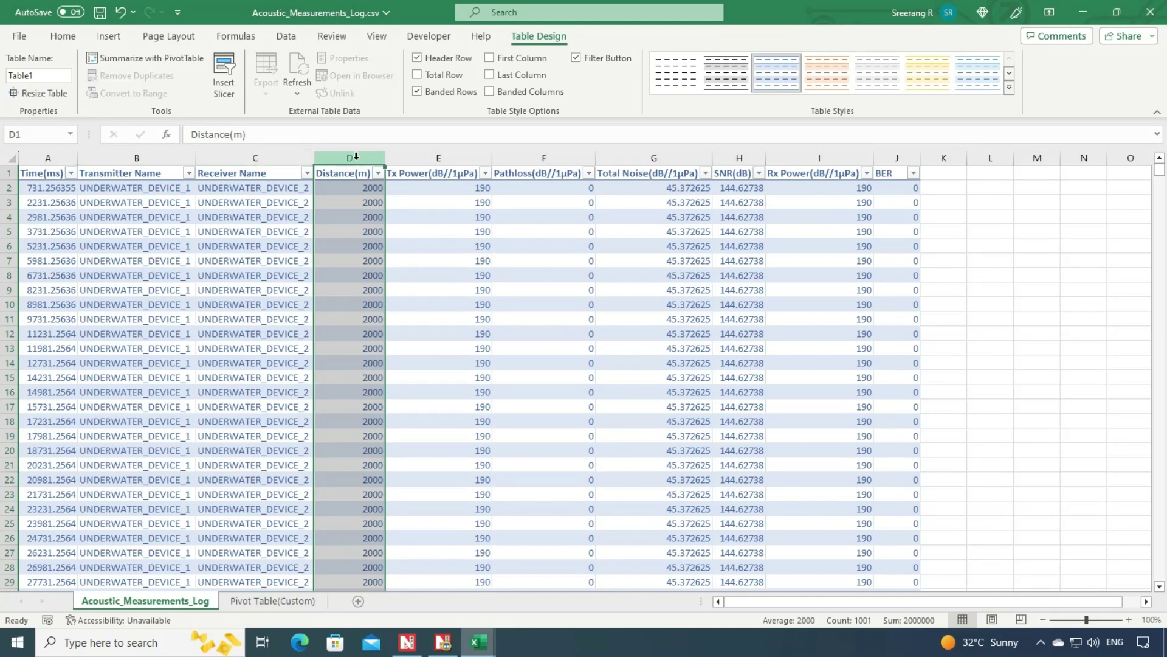
{"action": "left_click", "coordinate": [357, 185]}
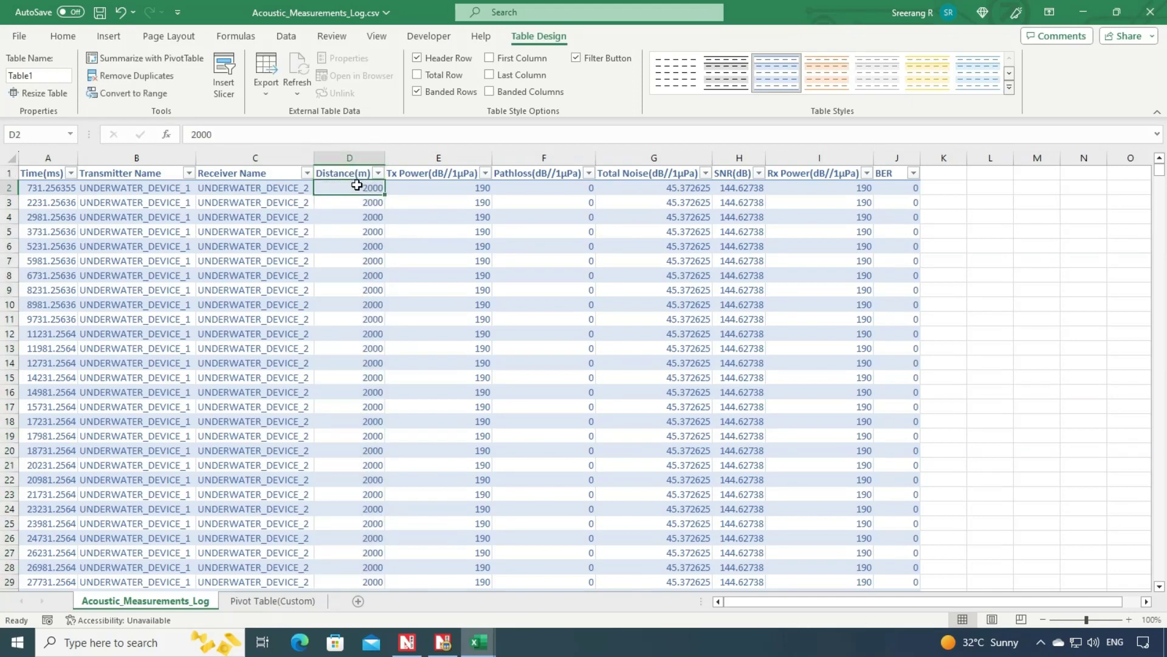
{"action": "left_click", "coordinate": [456, 156]}
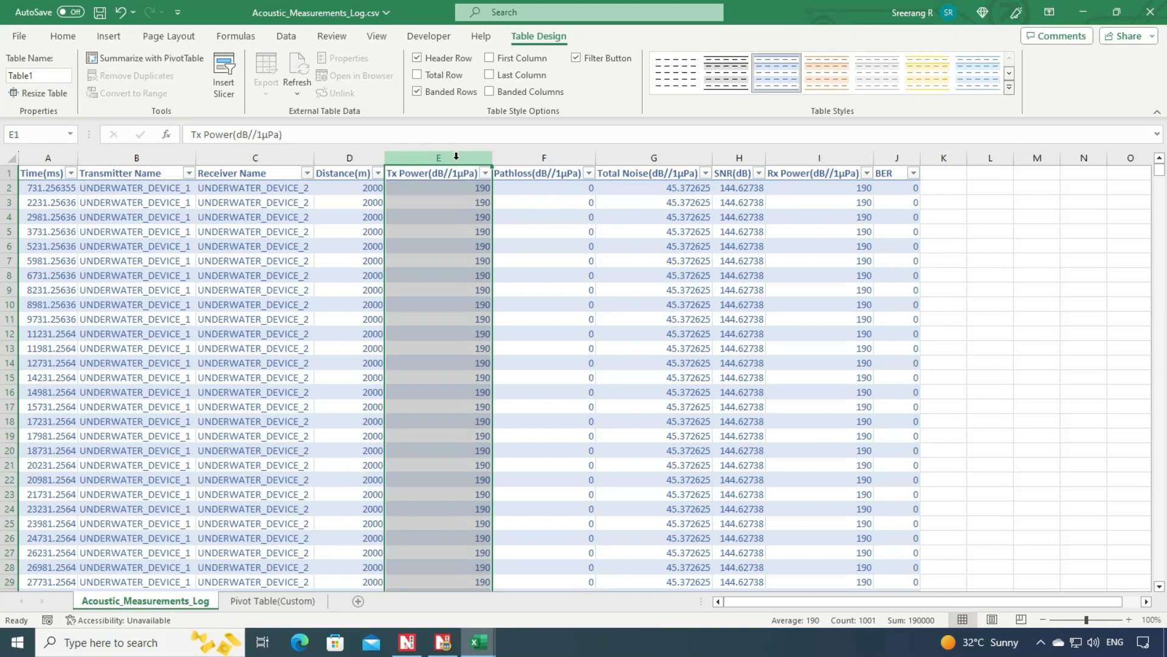
{"action": "left_click", "coordinate": [544, 156]}
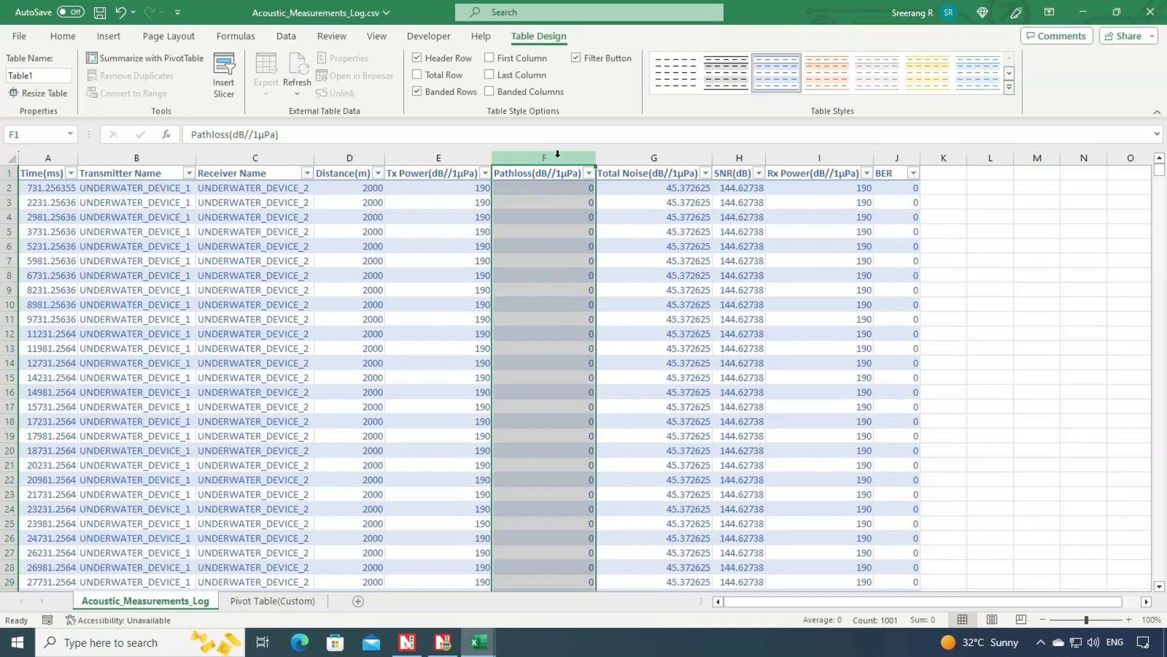
{"action": "left_click", "coordinate": [664, 156]}
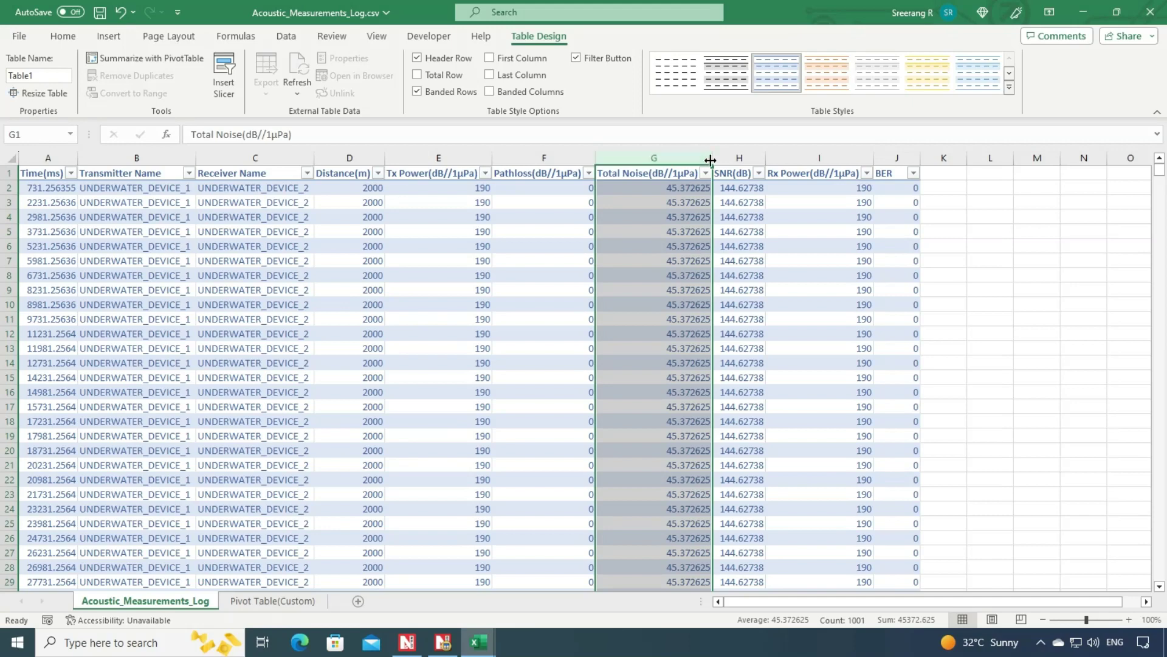
{"action": "left_click", "coordinate": [738, 158]}
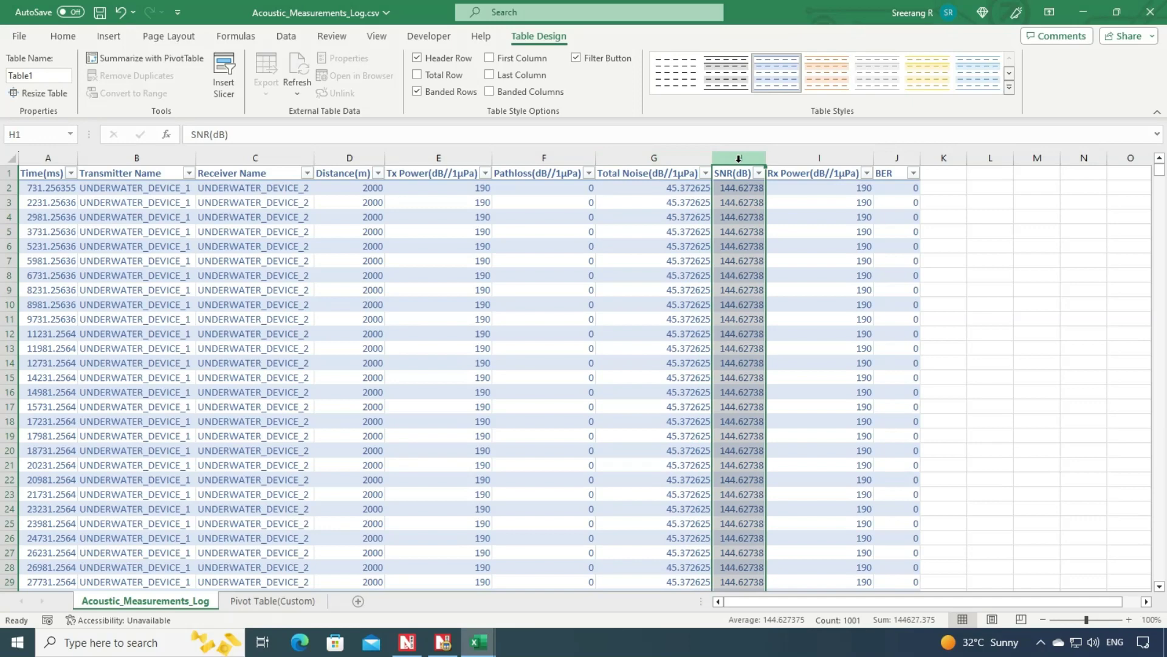
{"action": "left_click", "coordinate": [809, 157]}
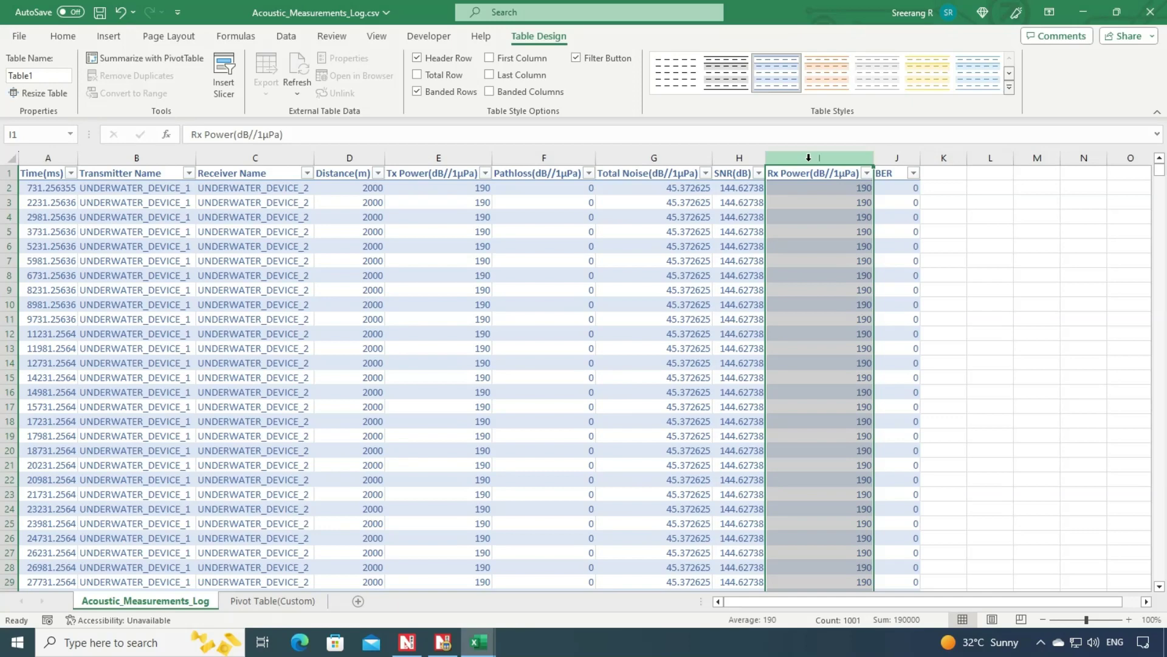
{"action": "left_click", "coordinate": [889, 156]}
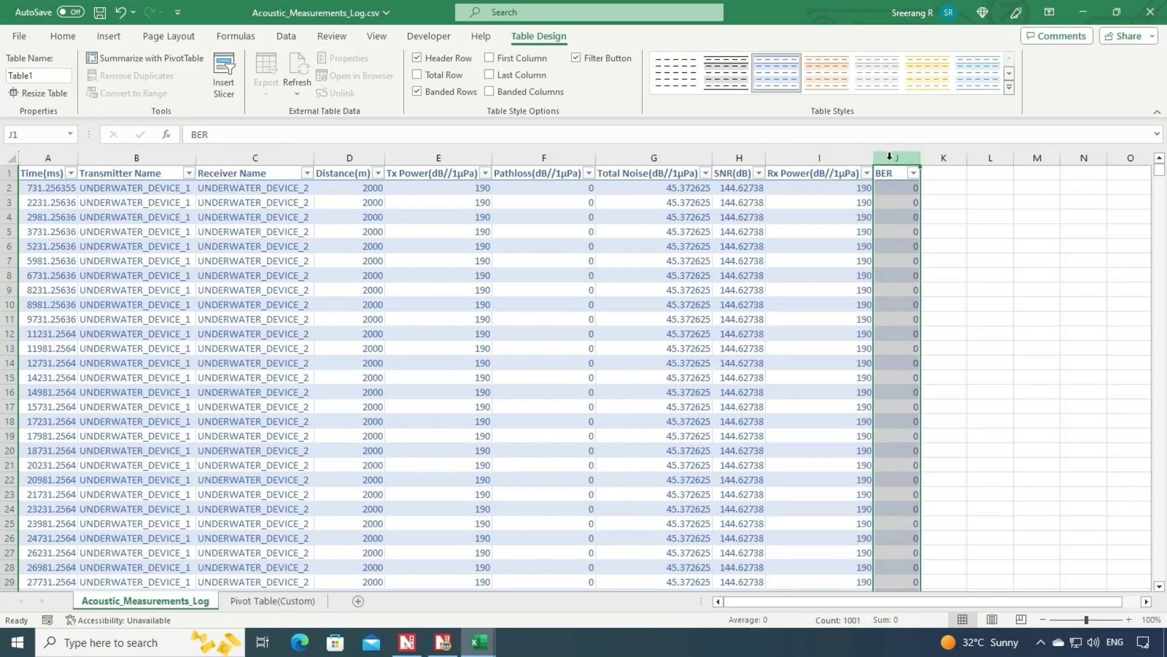